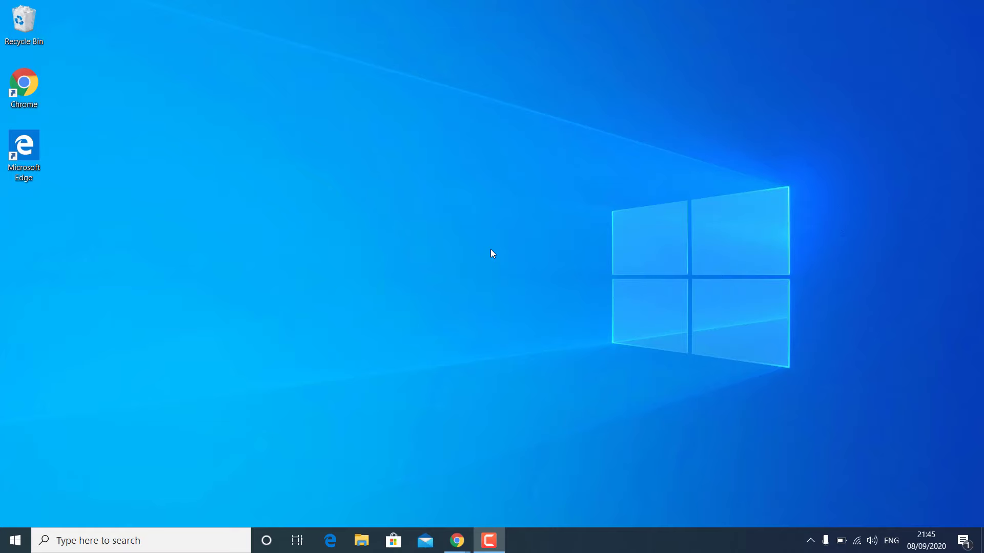
Step: Launch PhotoScape X from the list of installed apps
left_click(20, 535)
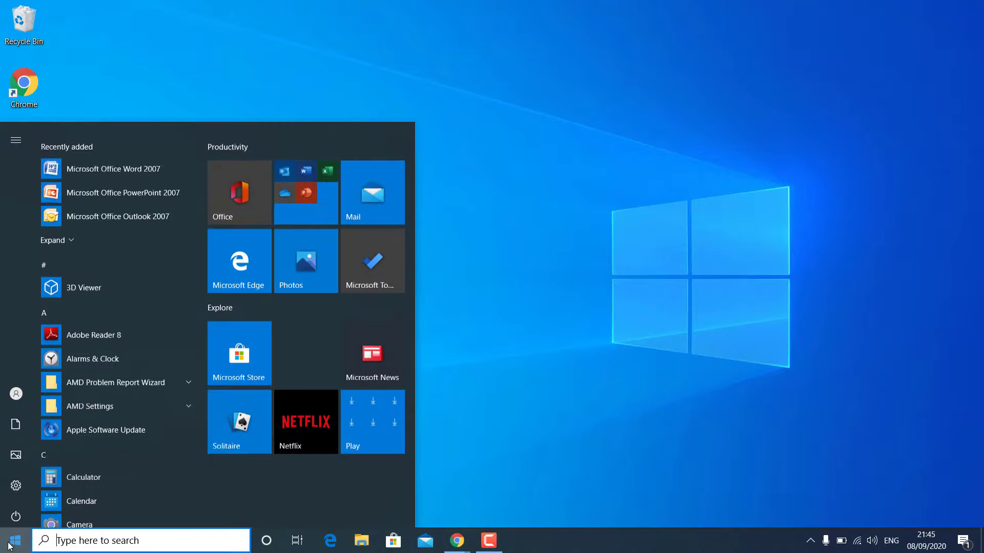
scroll(97, 490, "down", 10)
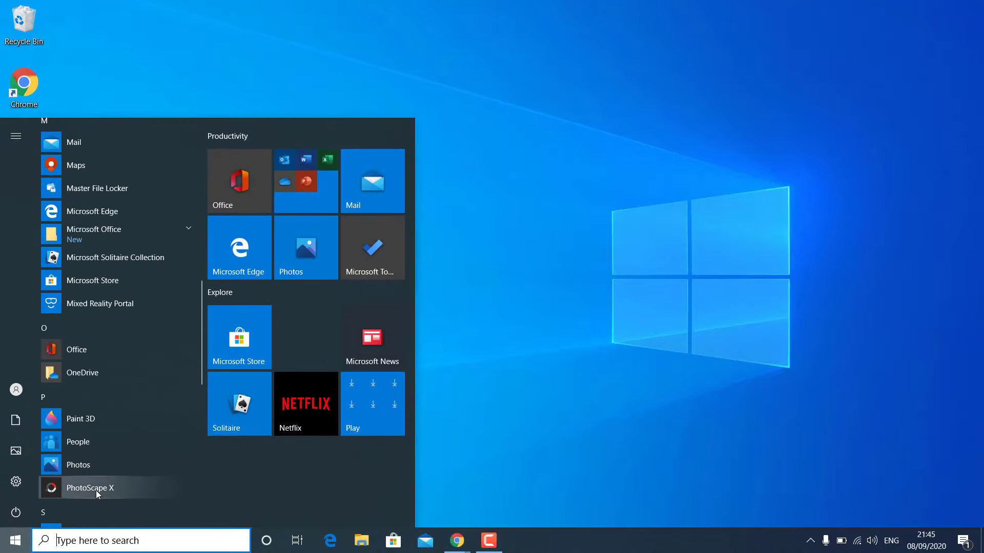
left_click(94, 490)
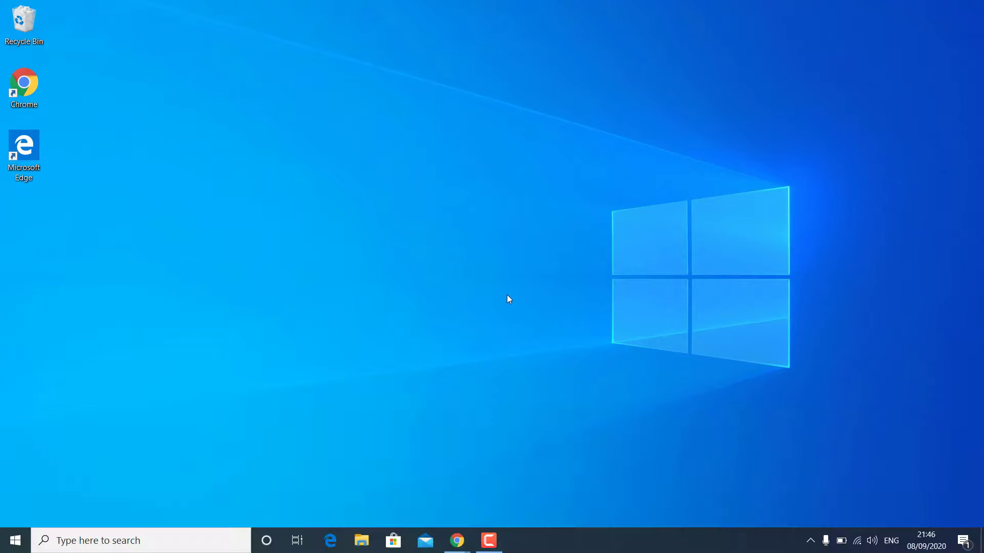
Step: Open the Registry Editor by running the regedit command
key("super+r")
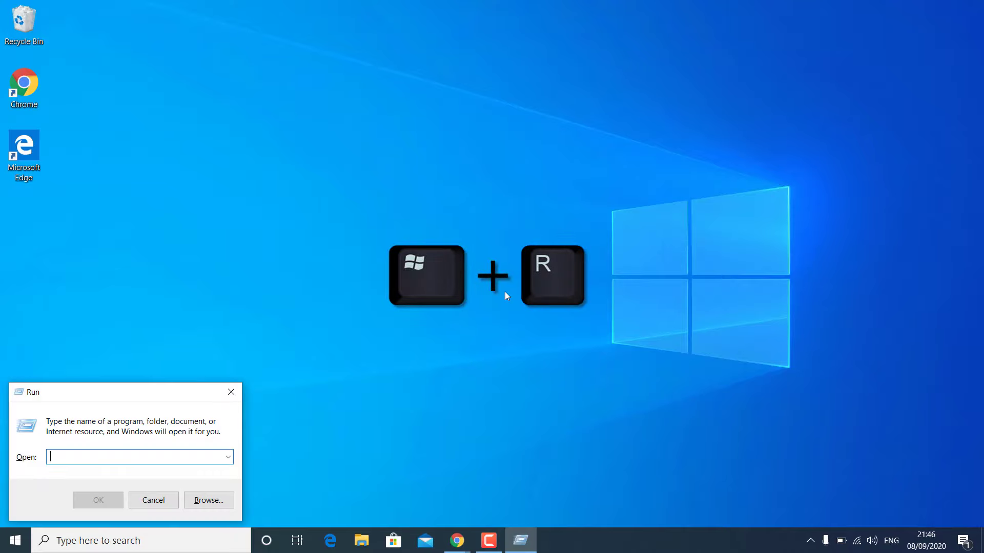
type("regedit")
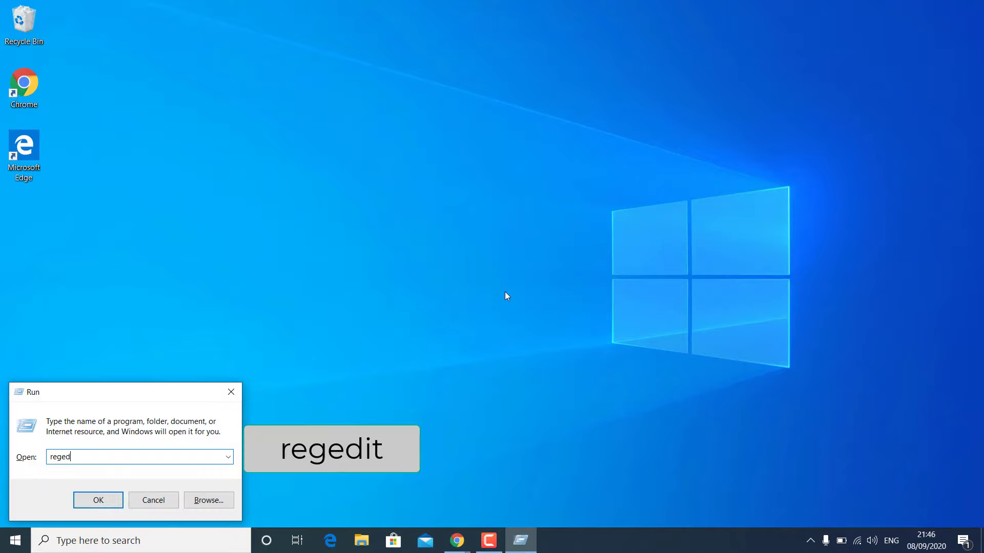
left_click(97, 501)
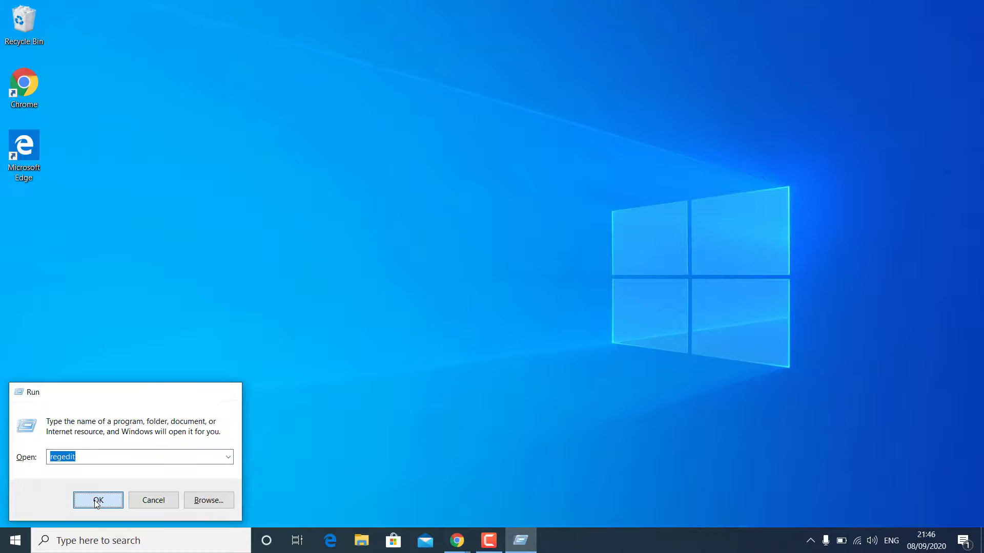
left_click(97, 501)
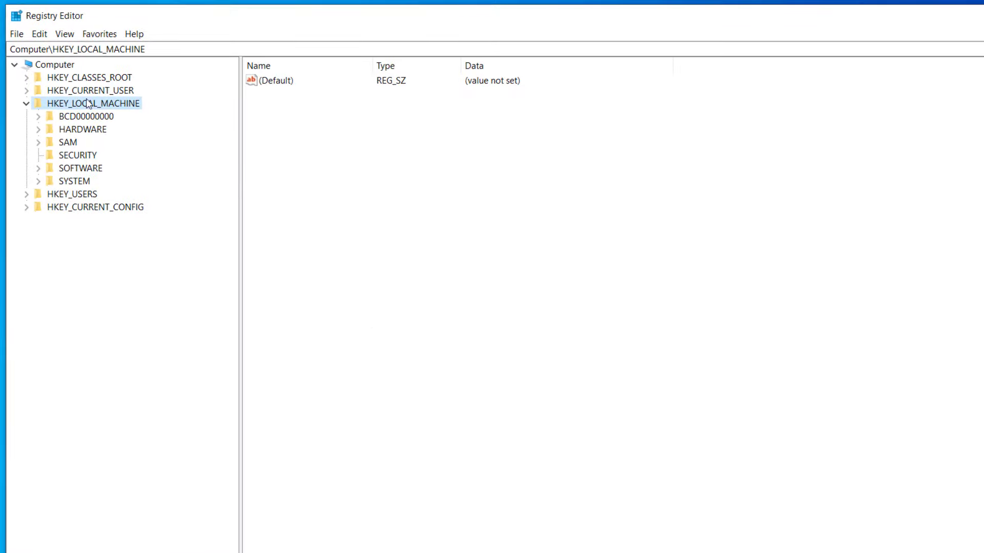
Step: Go to the registry key HKEY_LOCAL_MACHINE\SOFTWARE\Microsoft\Windows NT\CurrentVersion\Windows
left_click(25, 104)
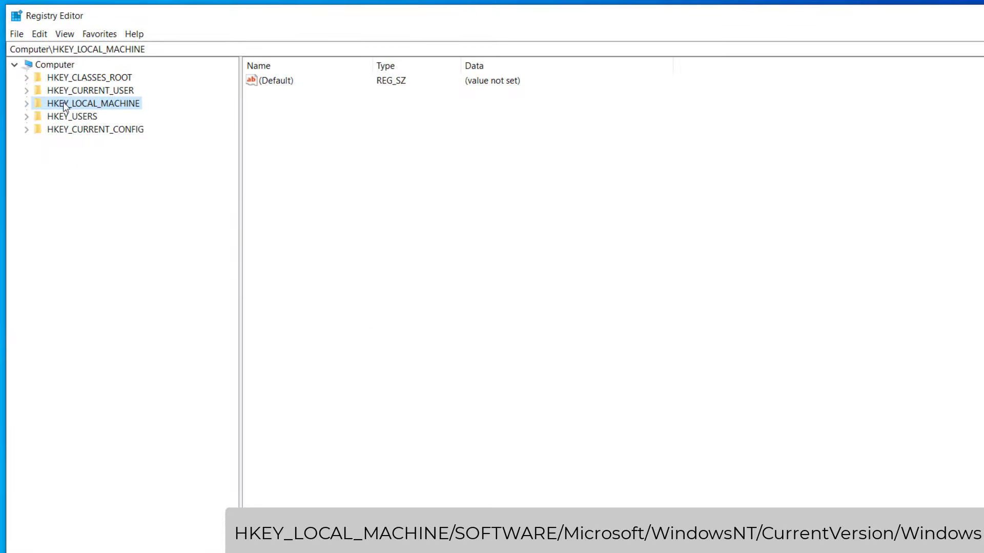
left_click(27, 104)
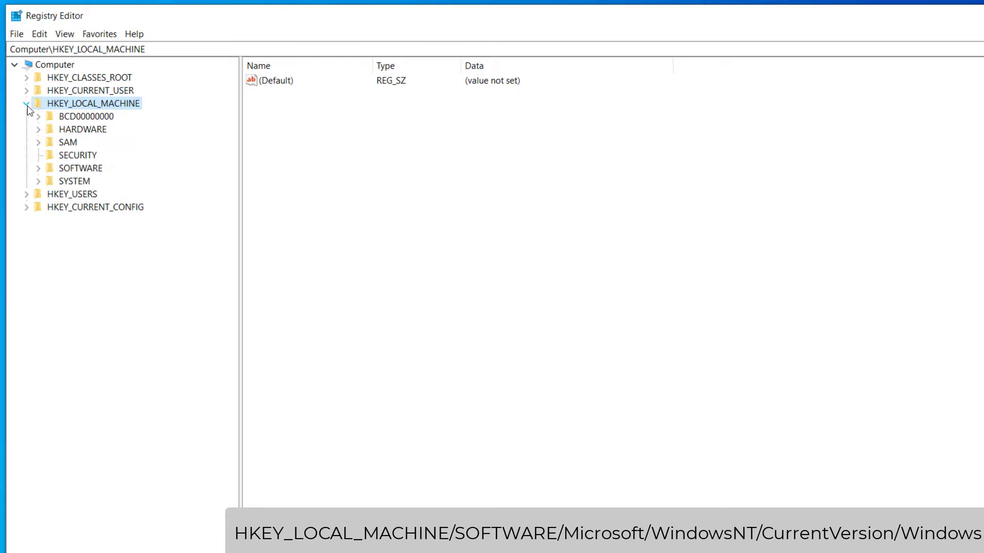
left_click(39, 170)
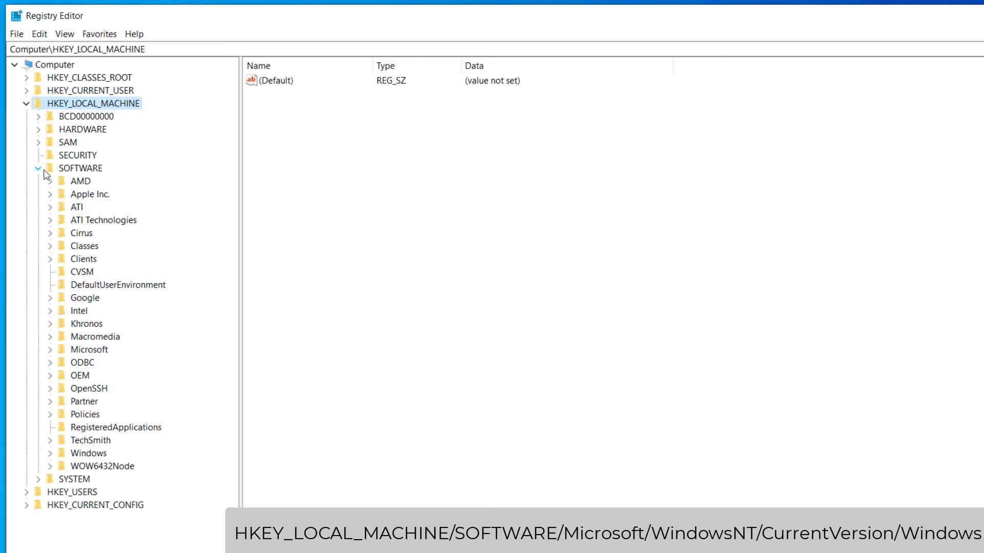
left_click(50, 350)
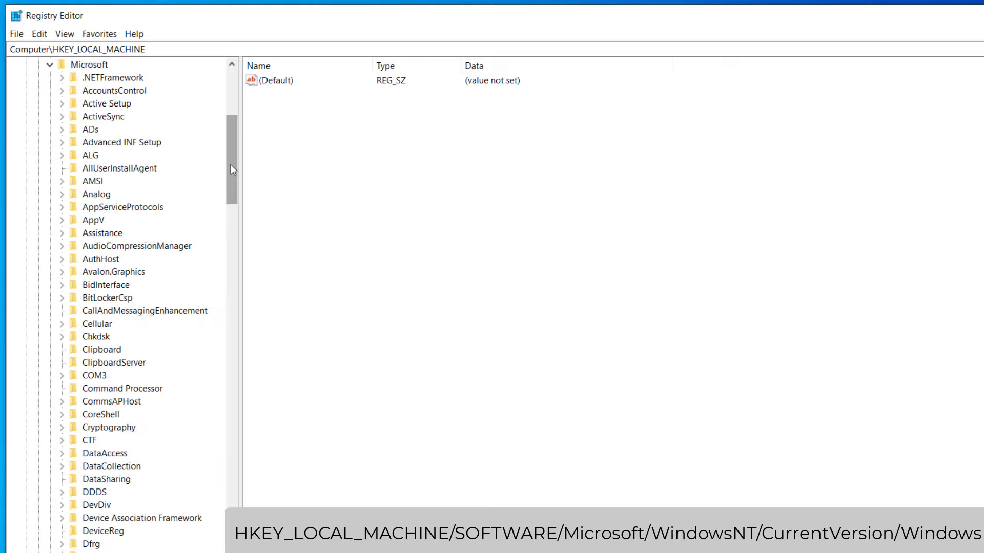
left_click_drag(229, 168, 265, 541)
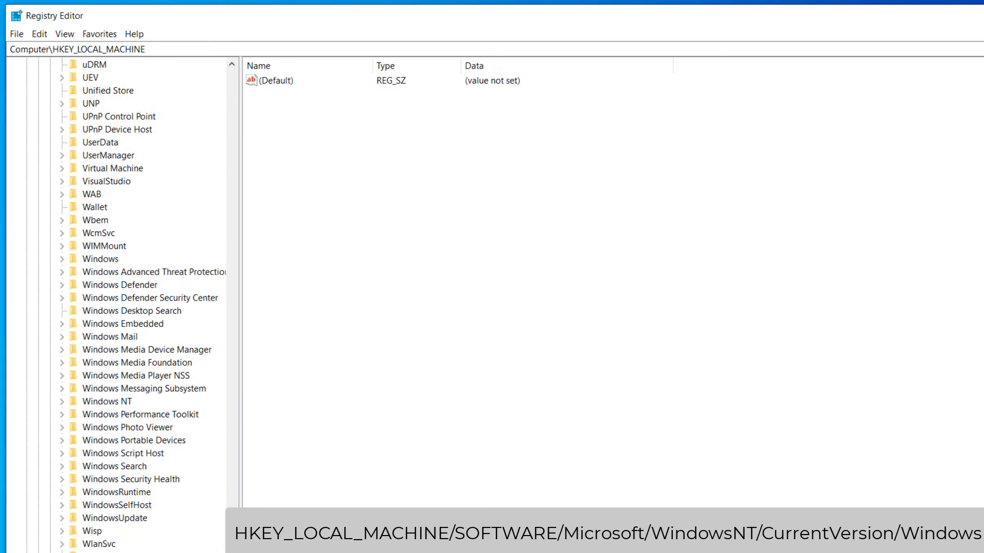
left_click(62, 403)
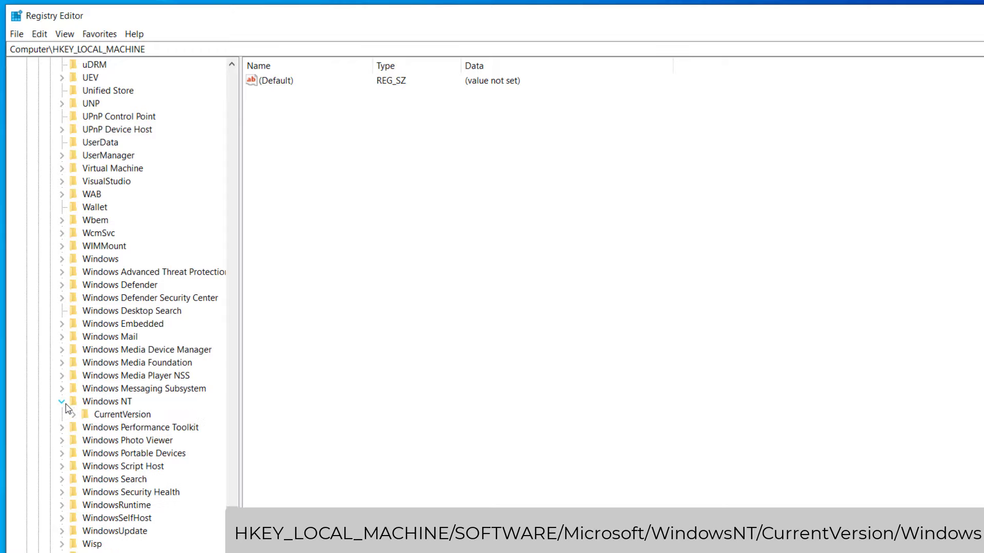
left_click(74, 416)
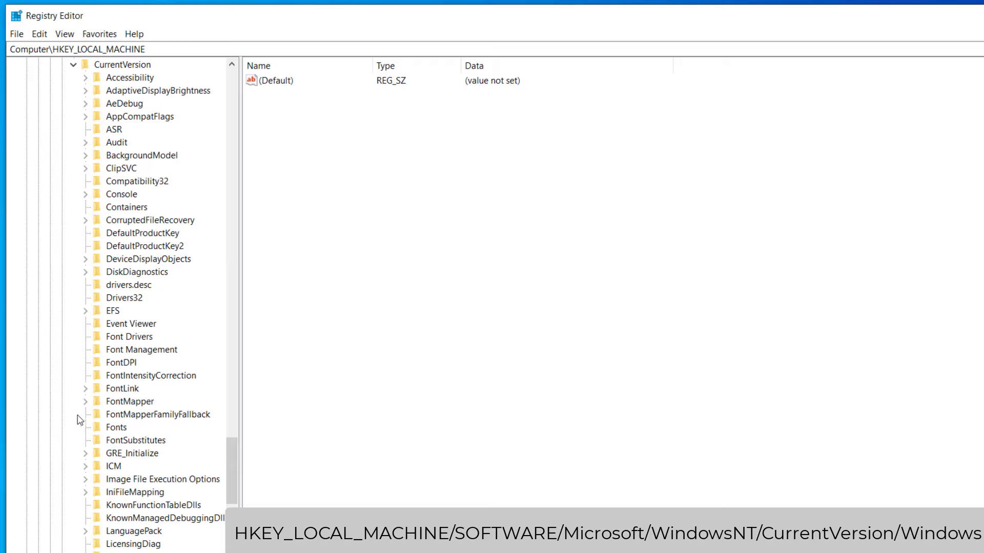
left_click_drag(233, 451, 235, 528)
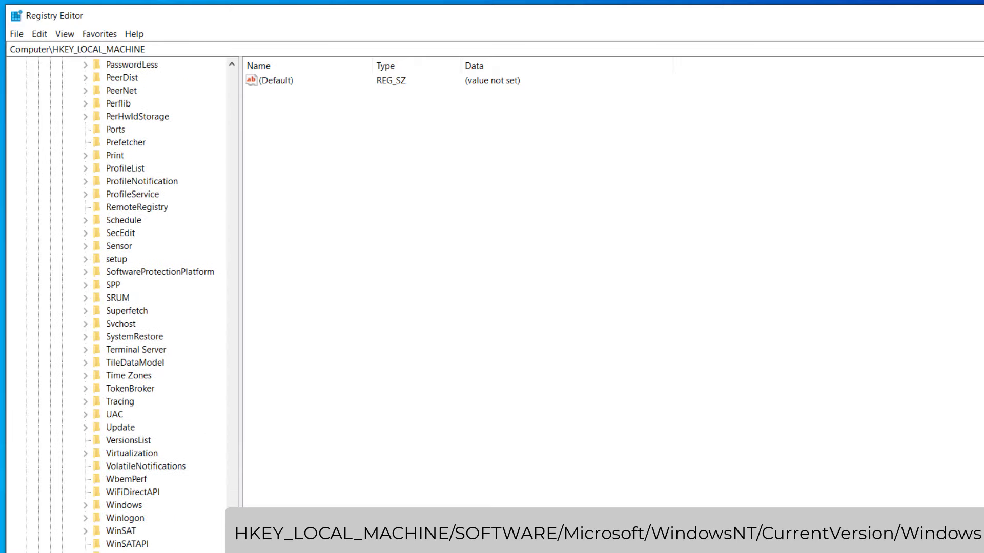
left_click(123, 506)
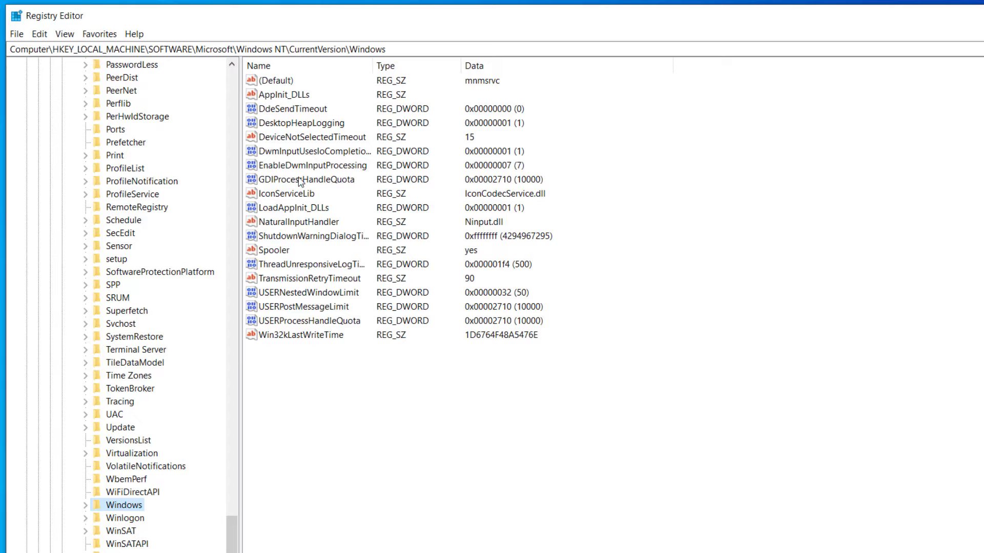
Step: Set the LoadAppInit_DLLs value data to 0 and close the Registry Editor
double_click(314, 209)
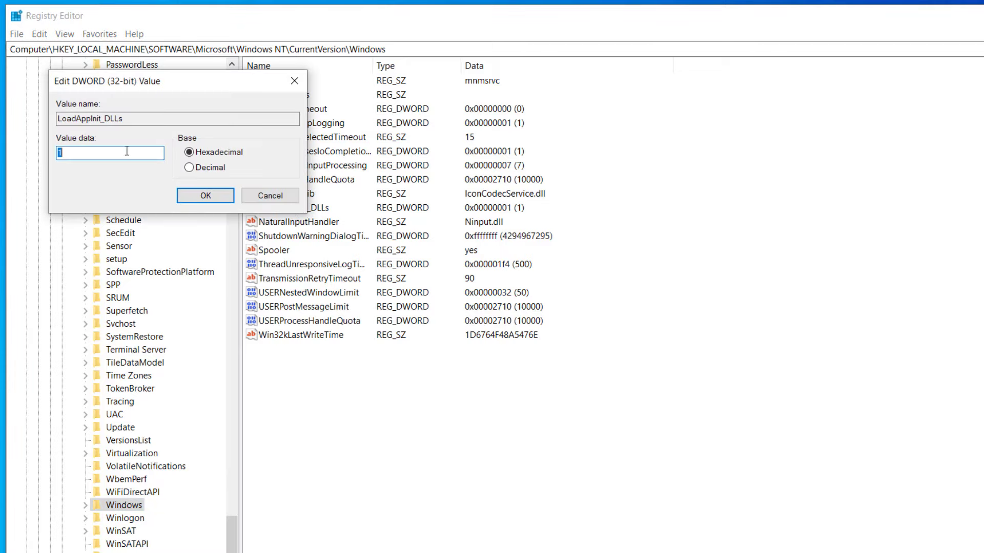
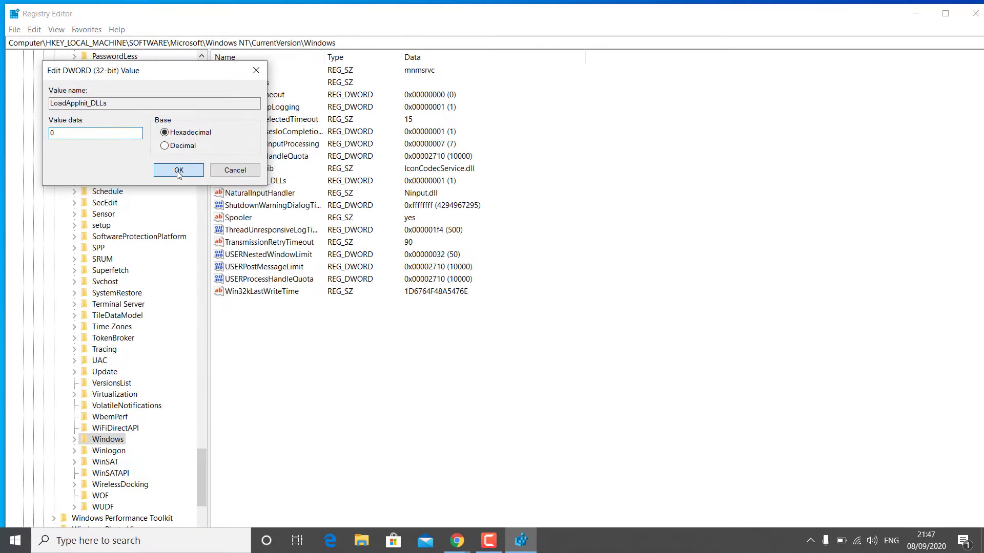
left_click(178, 170)
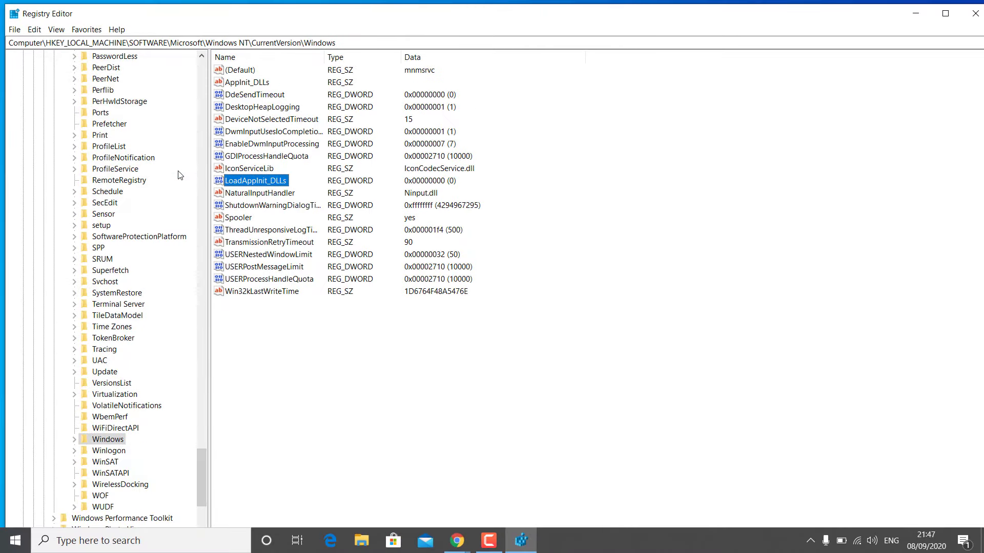
left_click(968, 18)
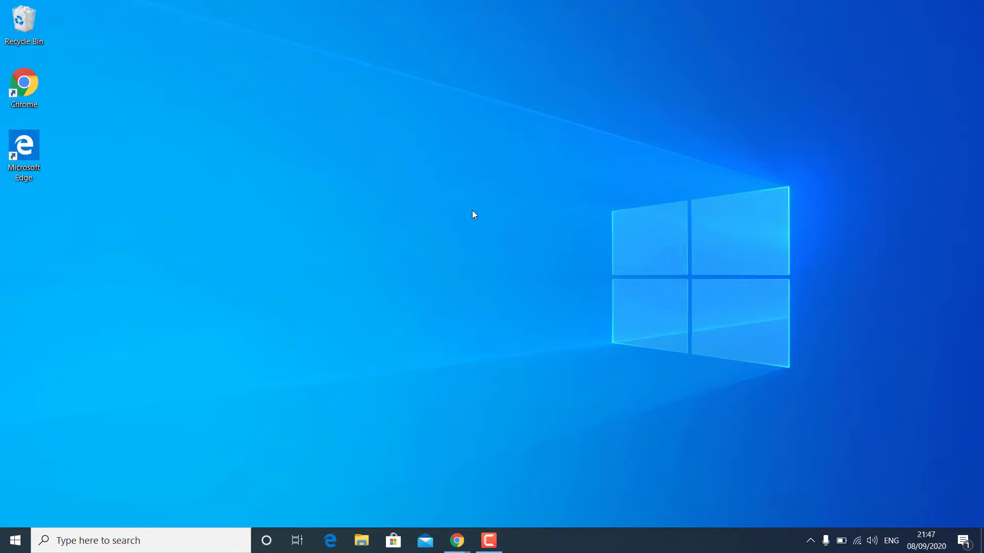
Step: Open System Configuration by running the msconfig command
key("super+r")
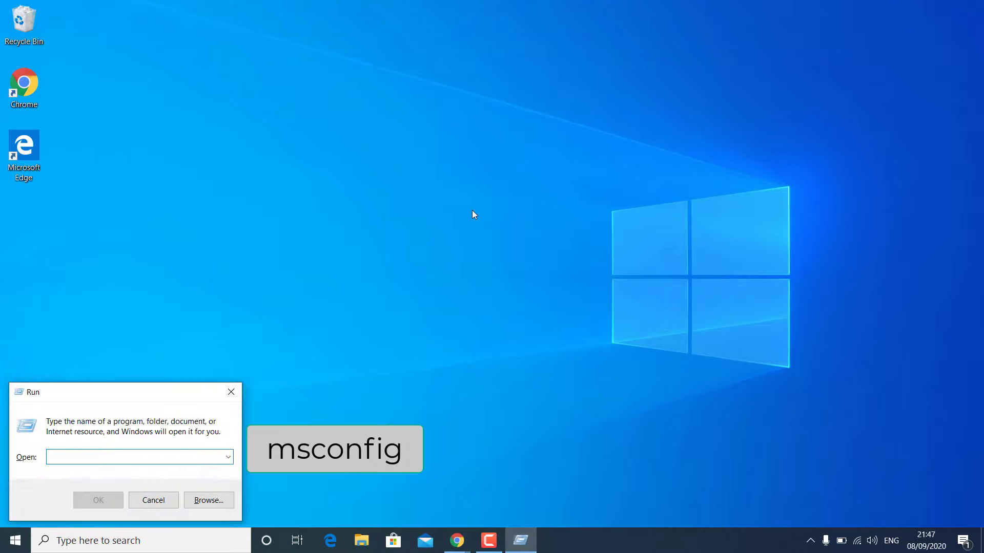
type("ms")
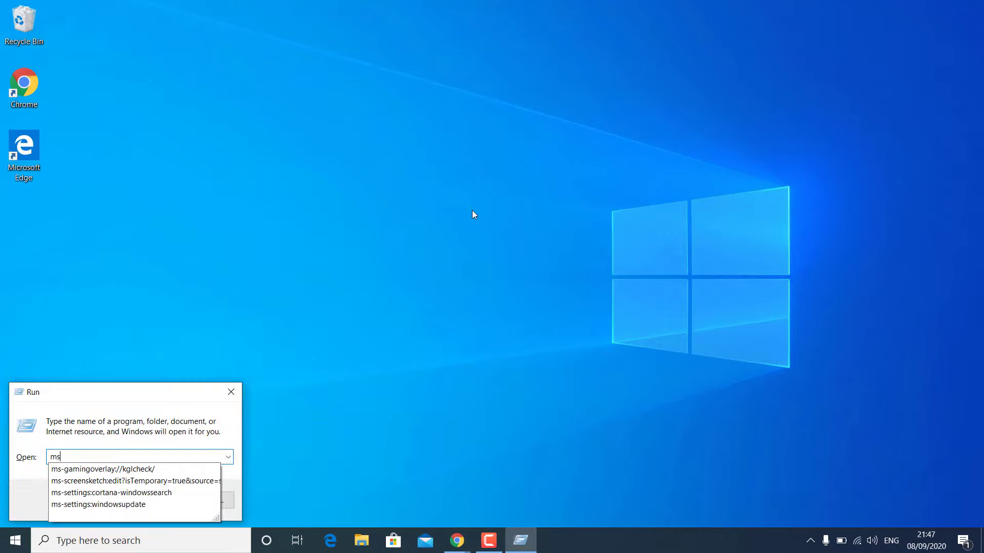
type("config")
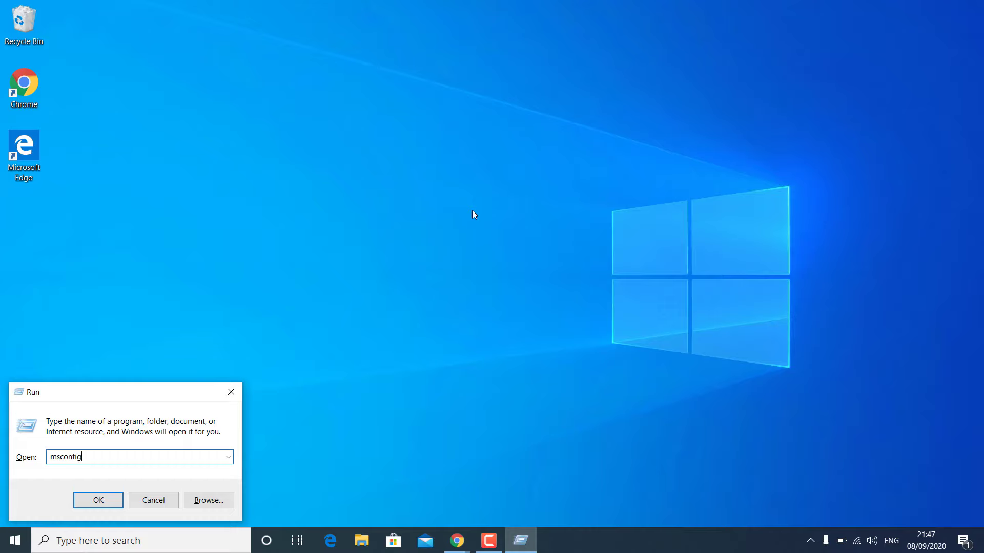
left_click(110, 501)
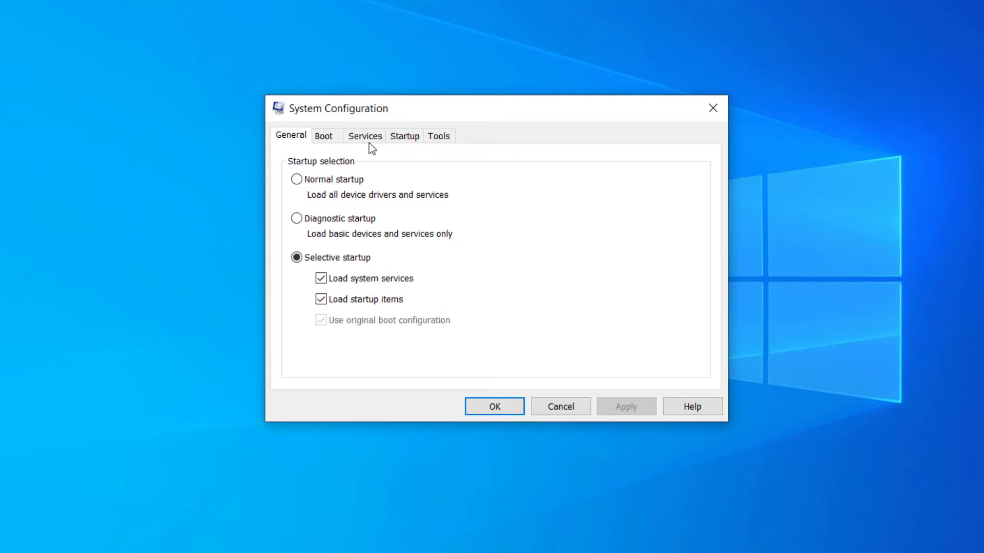
Step: Hide all Microsoft services, disable all the remaining ones, and restart the computer to apply the change
left_click(365, 139)
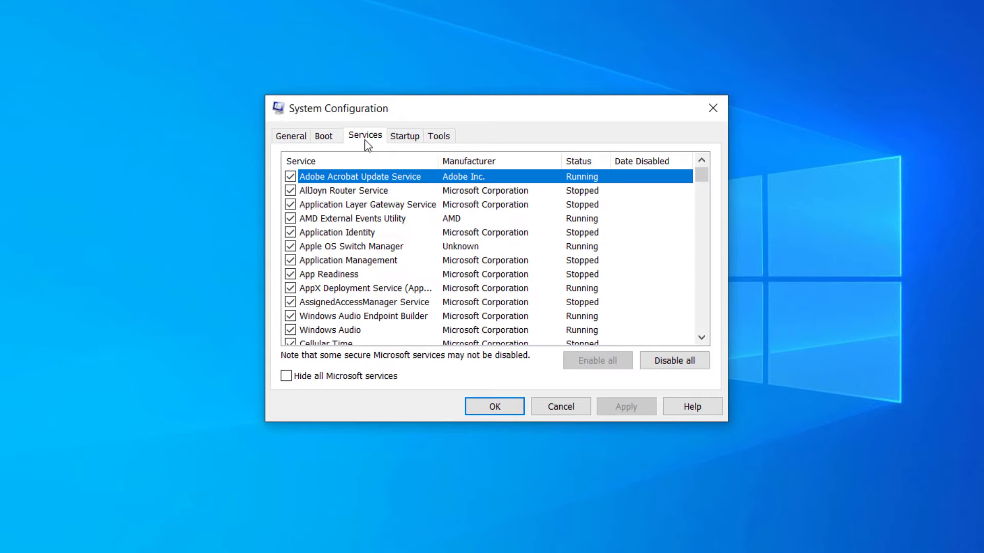
left_click(343, 379)
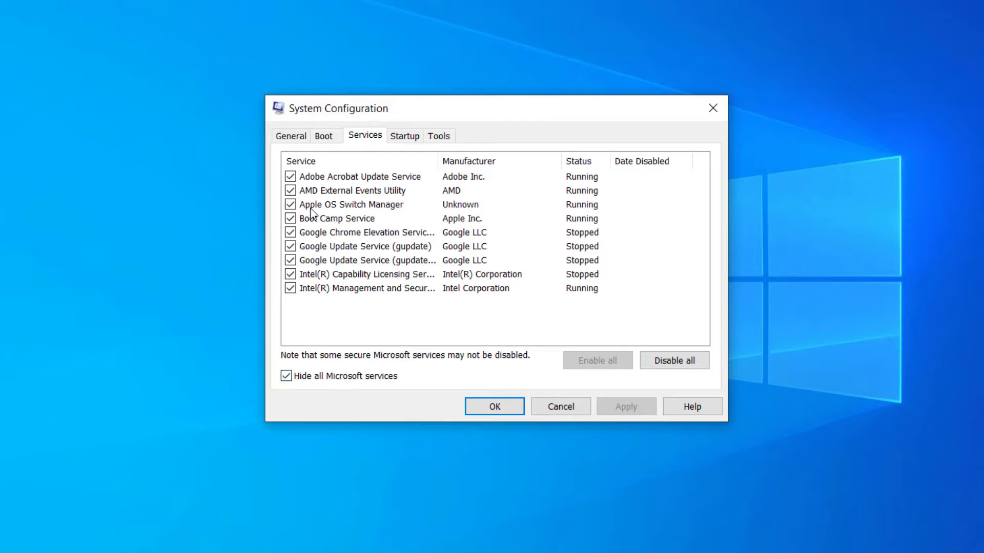
left_click(683, 365)
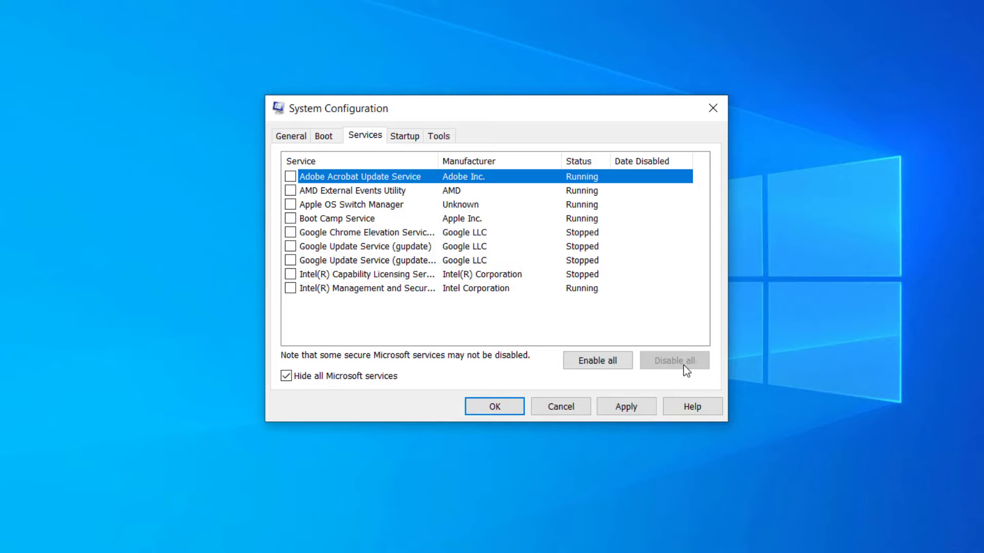
left_click(640, 408)
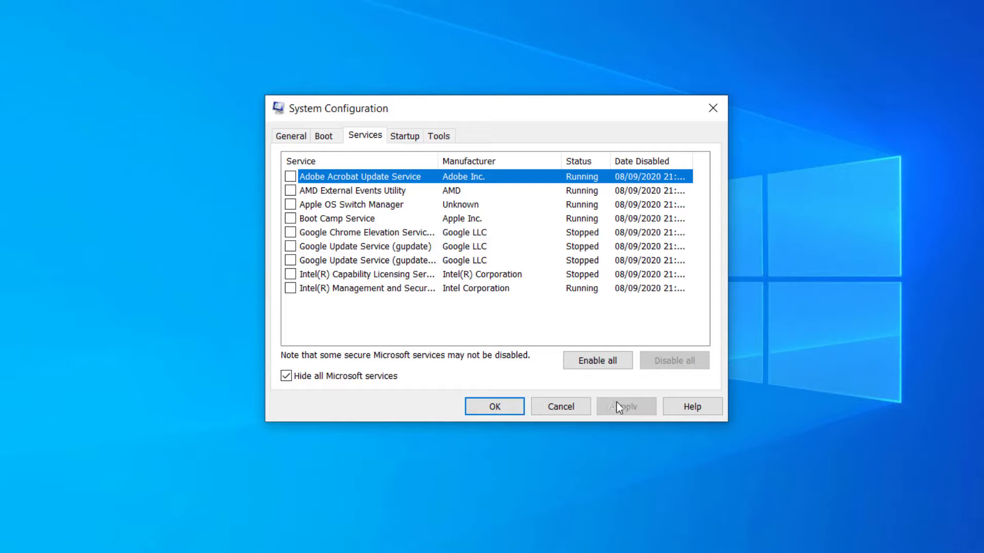
left_click(500, 405)
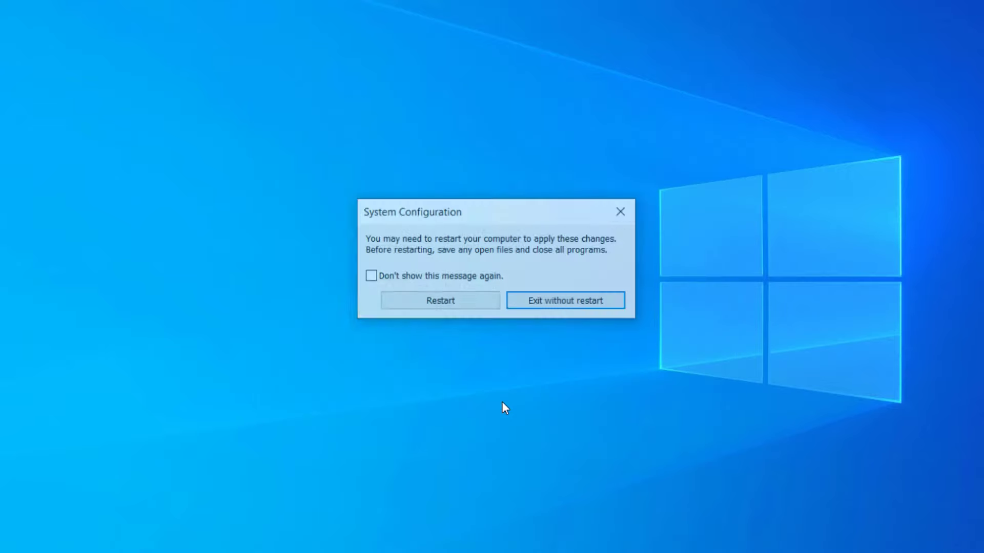
left_click(445, 303)
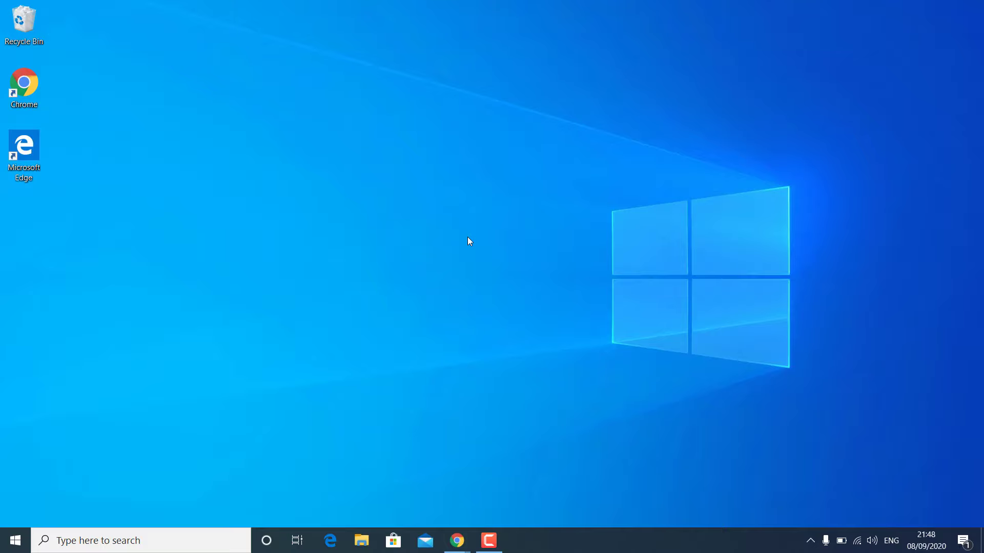
Step: Reopen System Configuration by running msconfig from the desktop
key("super+r")
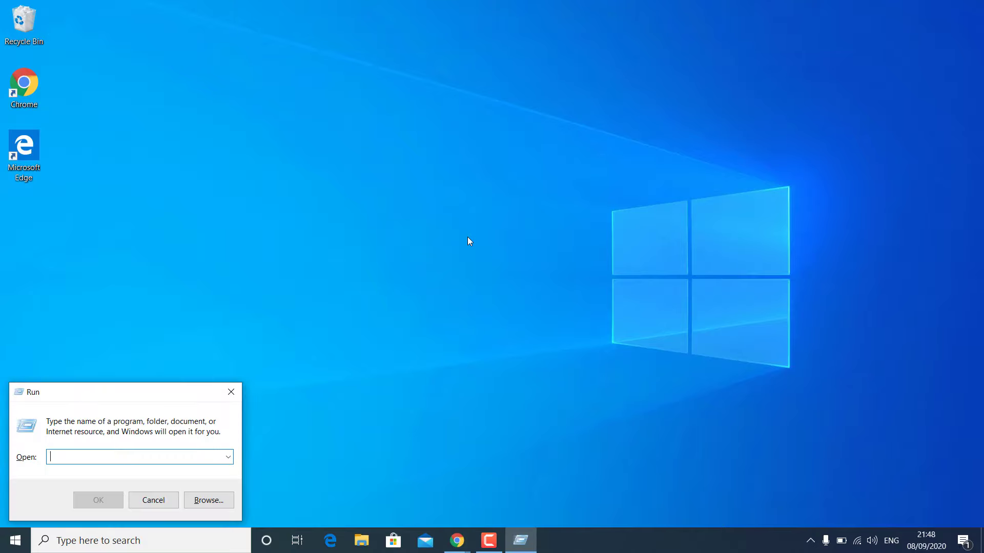
type("mscon")
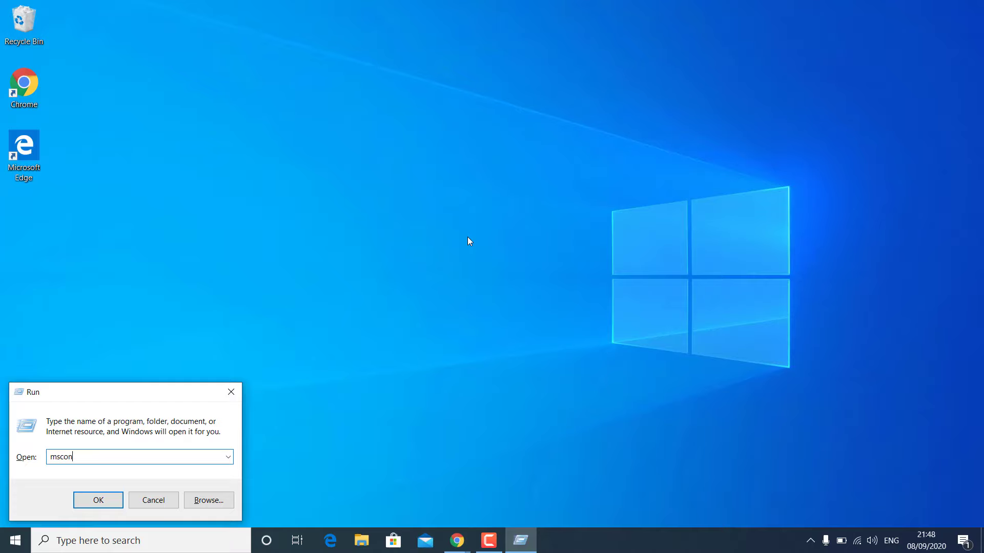
type("fig")
left_click(106, 500)
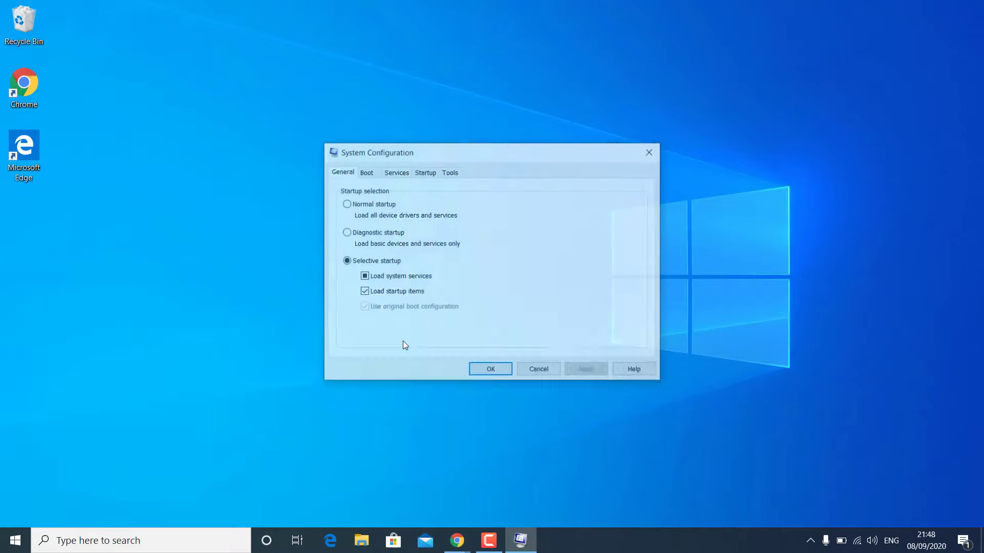
Step: Hide all Microsoft services, re-enable the Adobe Acrobat Update, AMD External Events Utility, Apple OS Switch Manager and Boot Camp services, apply, and close System Configuration
left_click(398, 173)
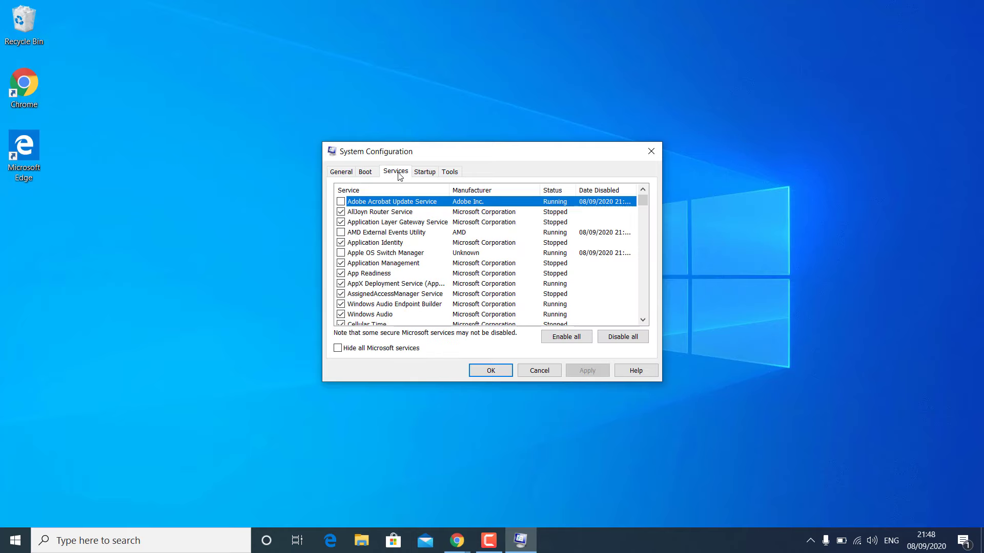
left_click(373, 350)
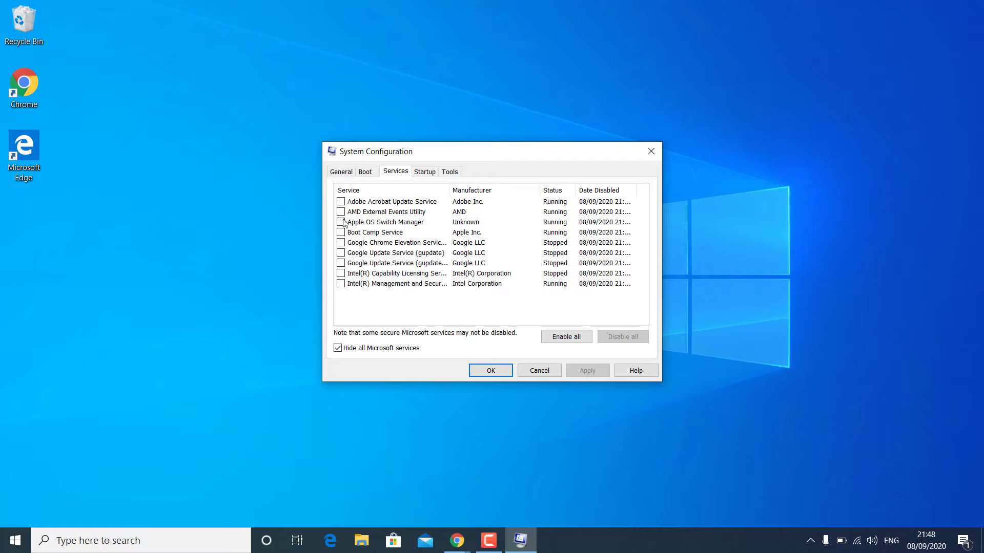
left_click(341, 202)
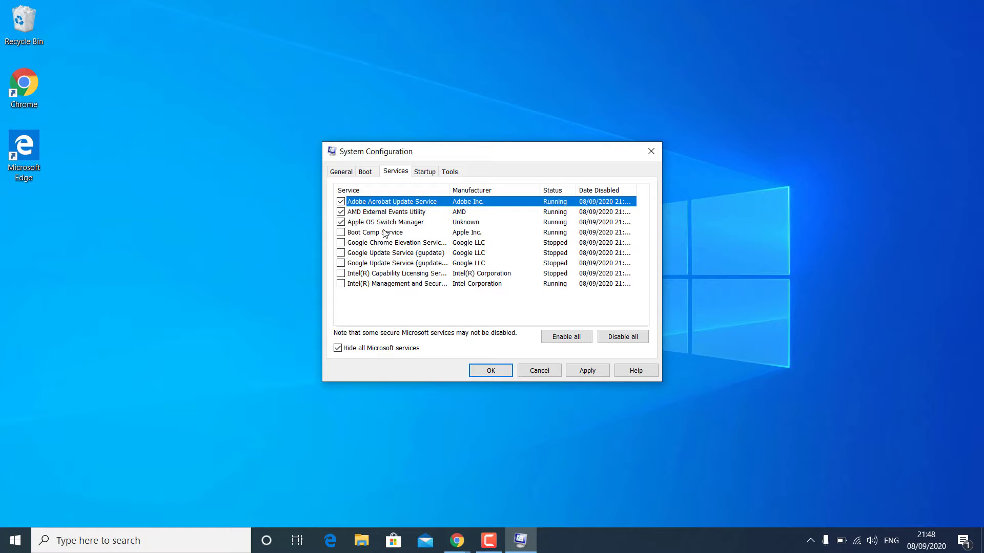
left_click(341, 233)
left_click(602, 376)
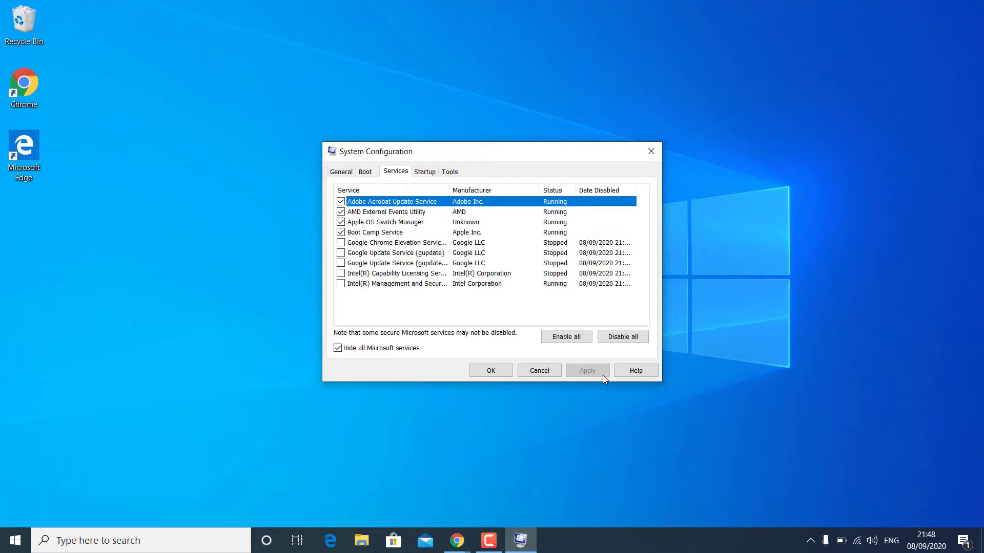
left_click(498, 370)
left_click(452, 292)
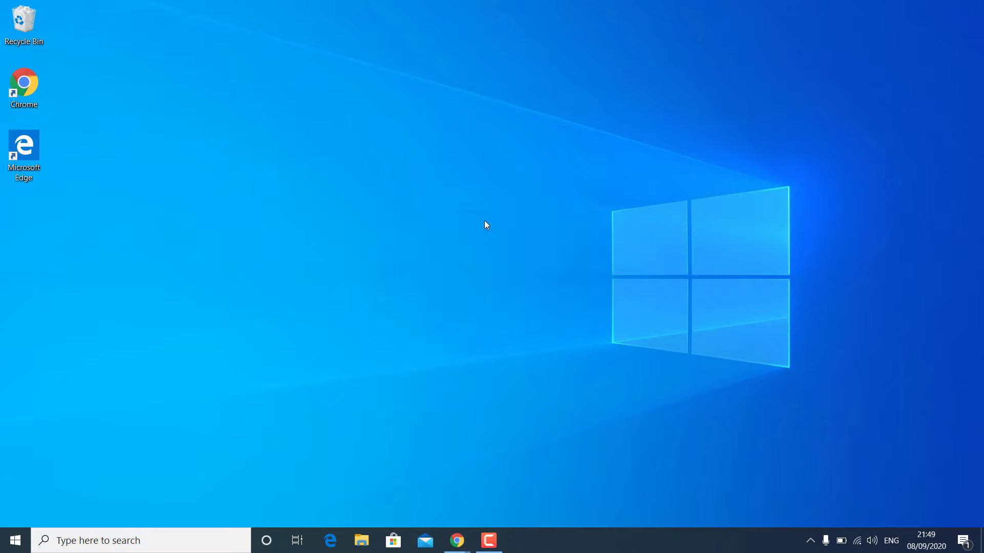
Step: Run msconfig again, review the services list with all Microsoft services hidden, and close System Configuration
key("super+r")
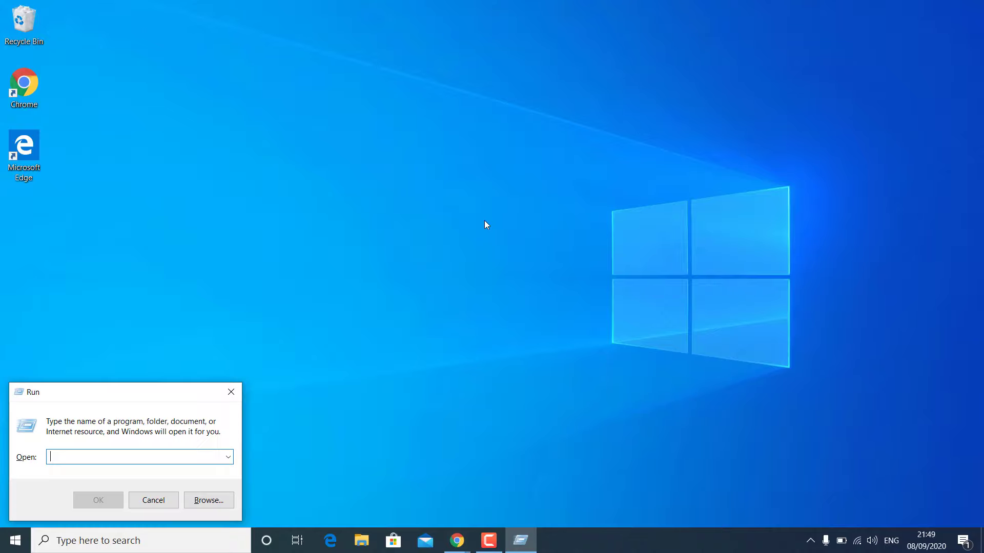
type("msconfig")
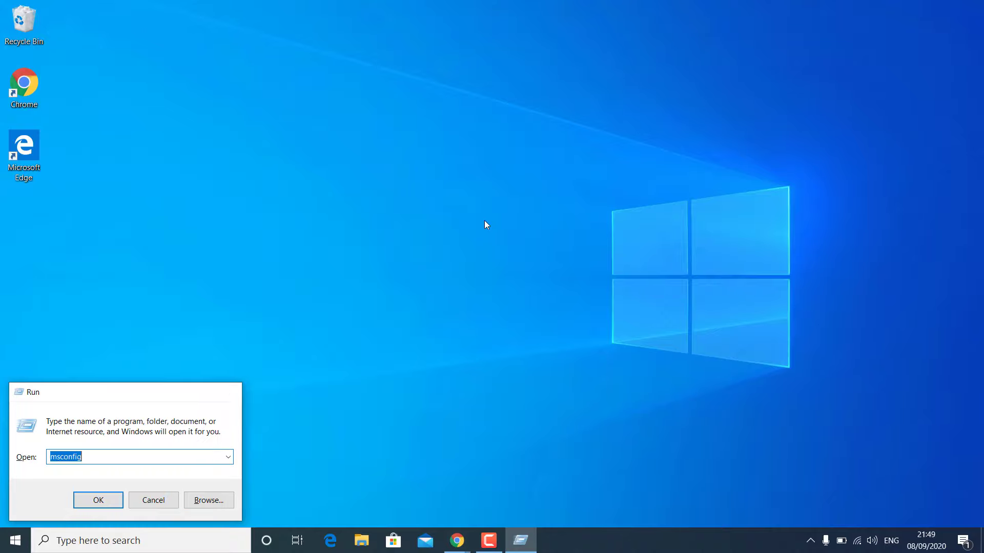
key("Return")
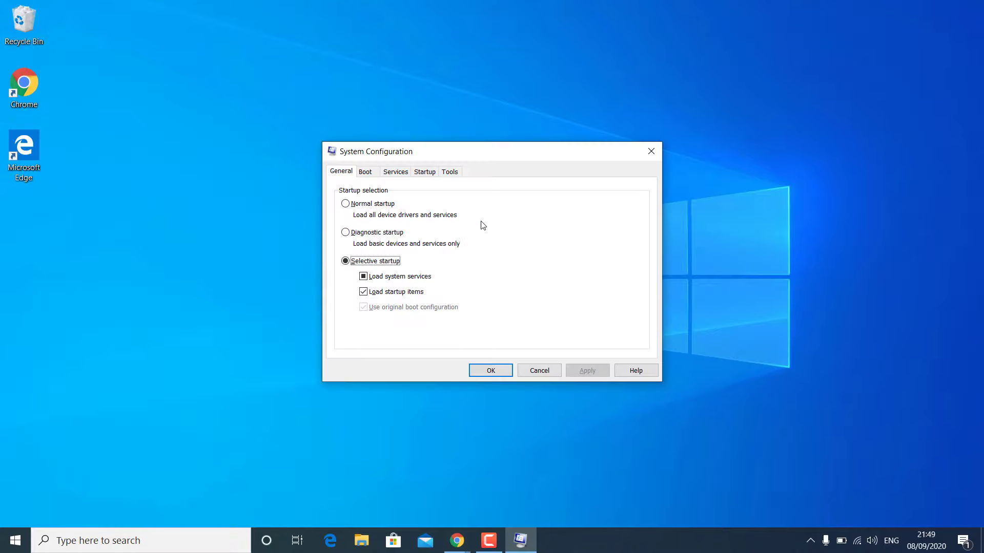
left_click(426, 176)
left_click(401, 175)
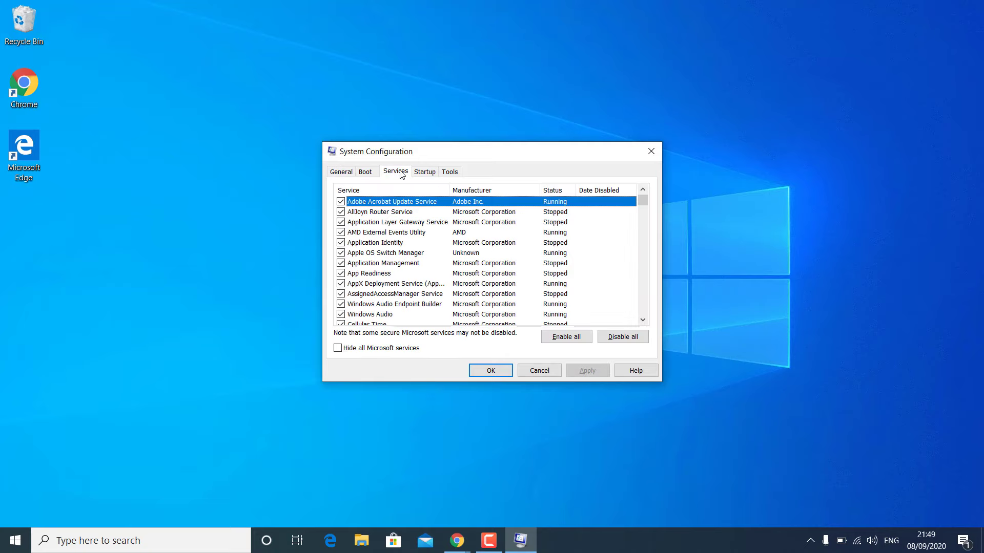
left_click(378, 349)
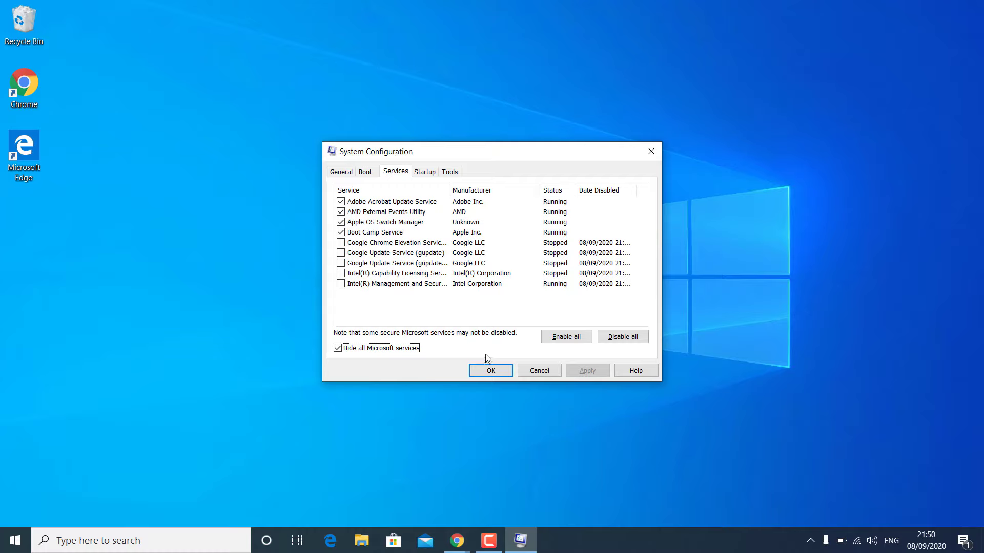
left_click(485, 369)
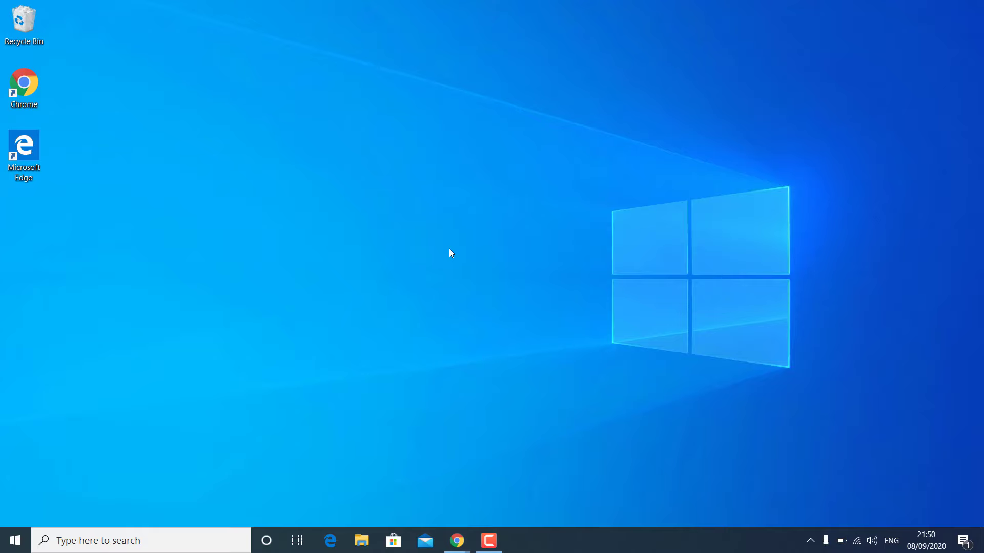
Step: Search for cmd and open Command Prompt as administrator
key("super")
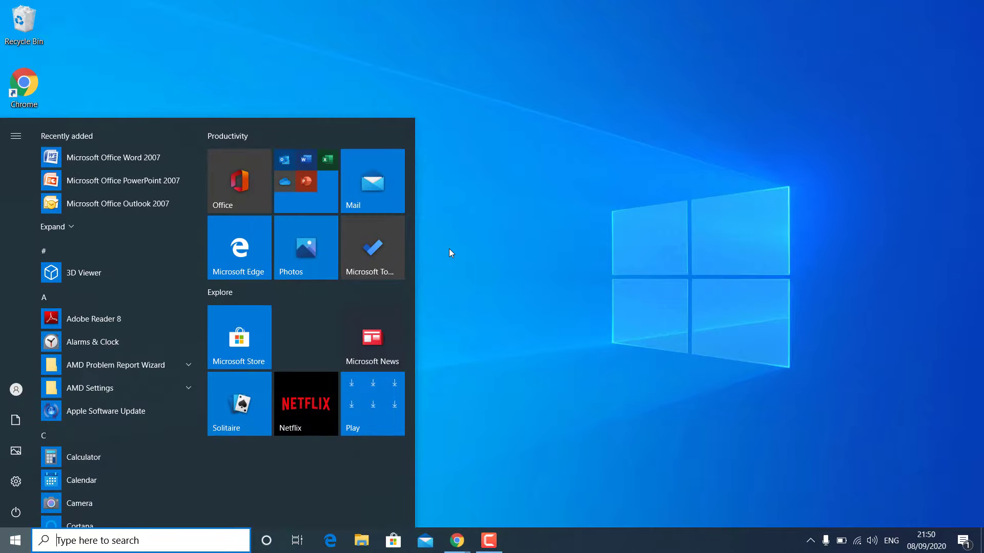
type("cmd")
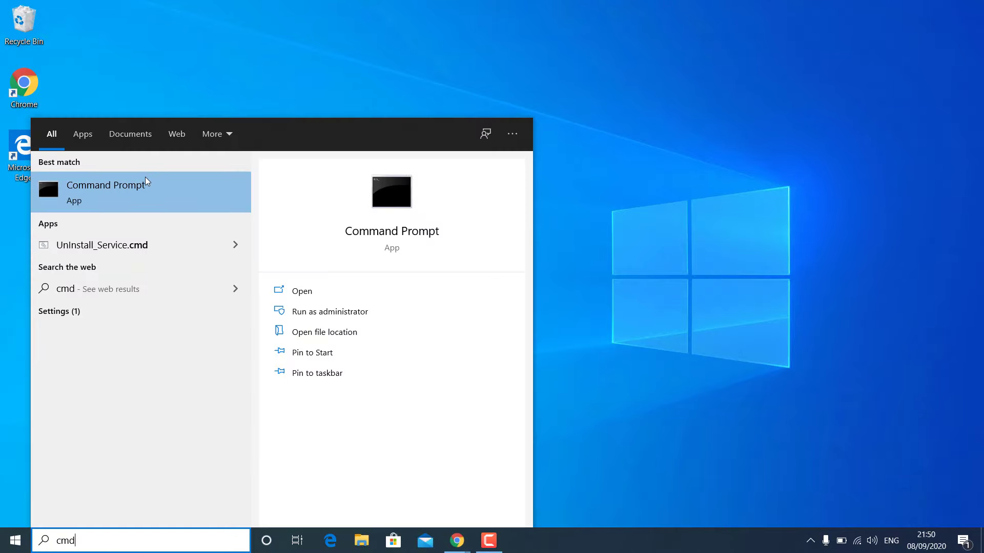
right_click(148, 184)
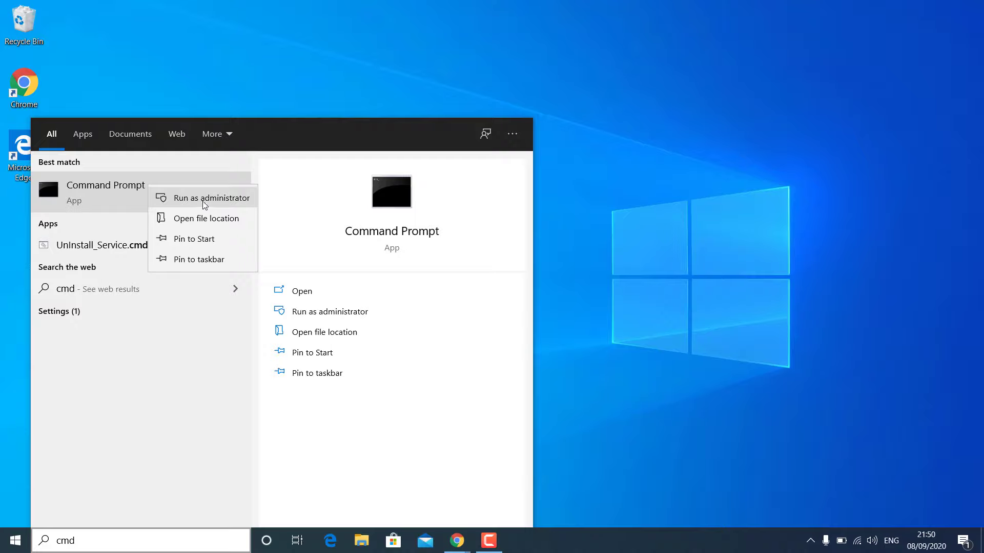
left_click(205, 198)
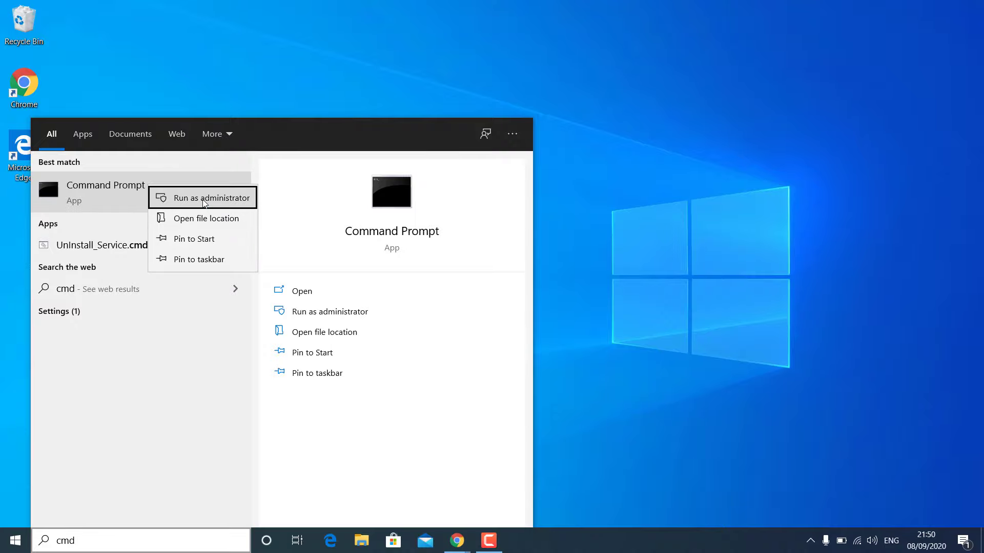
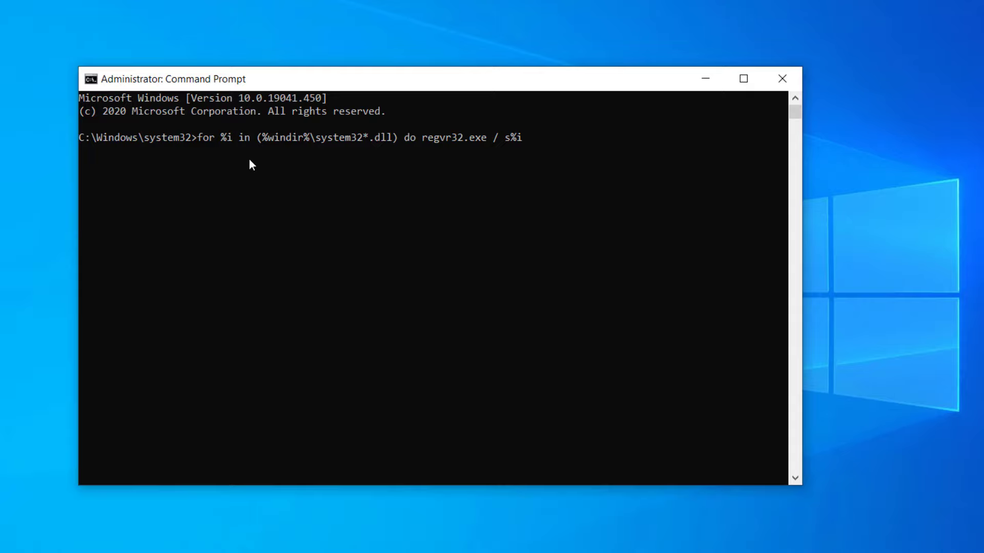
Step: Run for %i in (%windir%\system32*.dll) do regvr32.exe / s%i and for %i in (%windir%\system32*.ocx) do regsvr32.exe / s%i, and exit Command Prompt
key("Return")
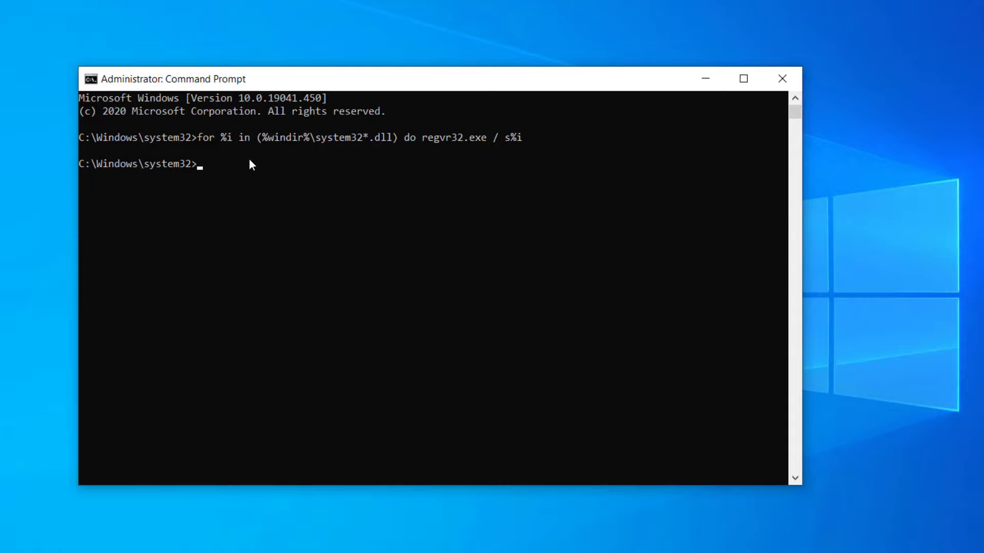
right_click(262, 204)
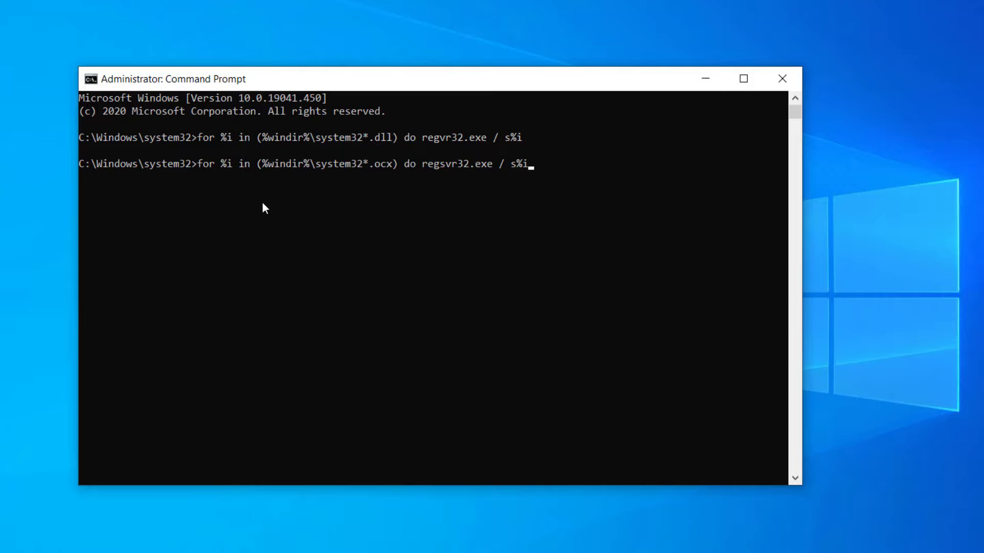
key("Return")
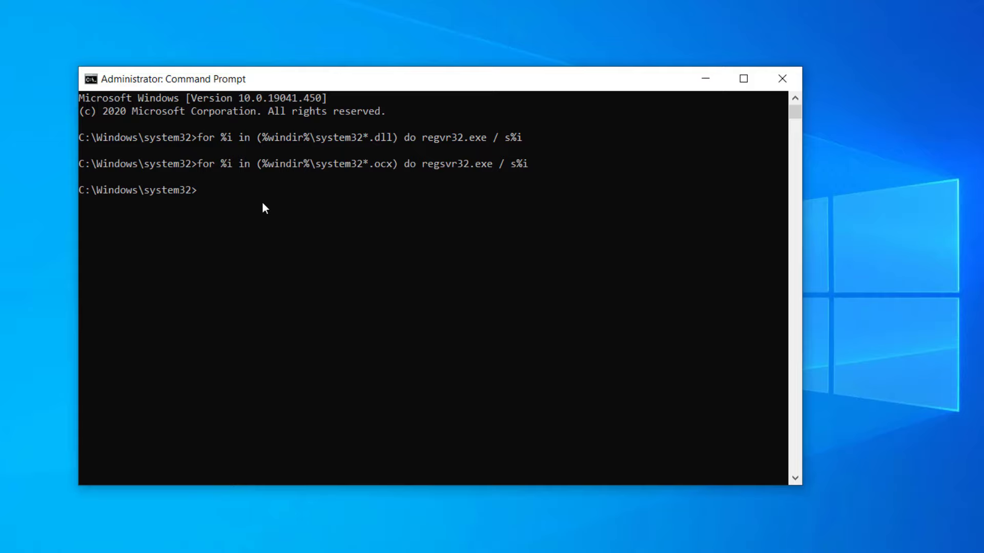
type("exit")
key("Return")
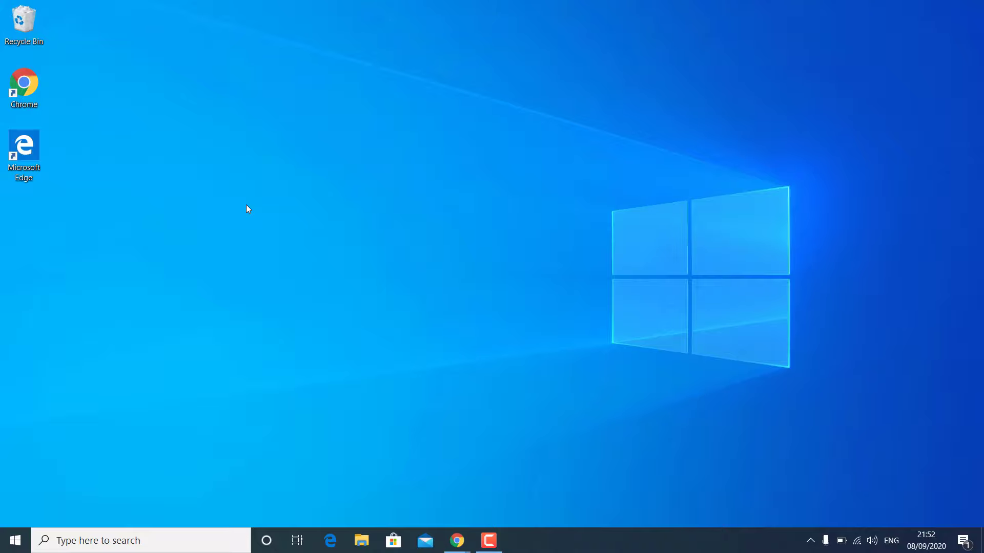
Step: Search for Control Panel, open it, and open its Region settings
left_click(154, 535)
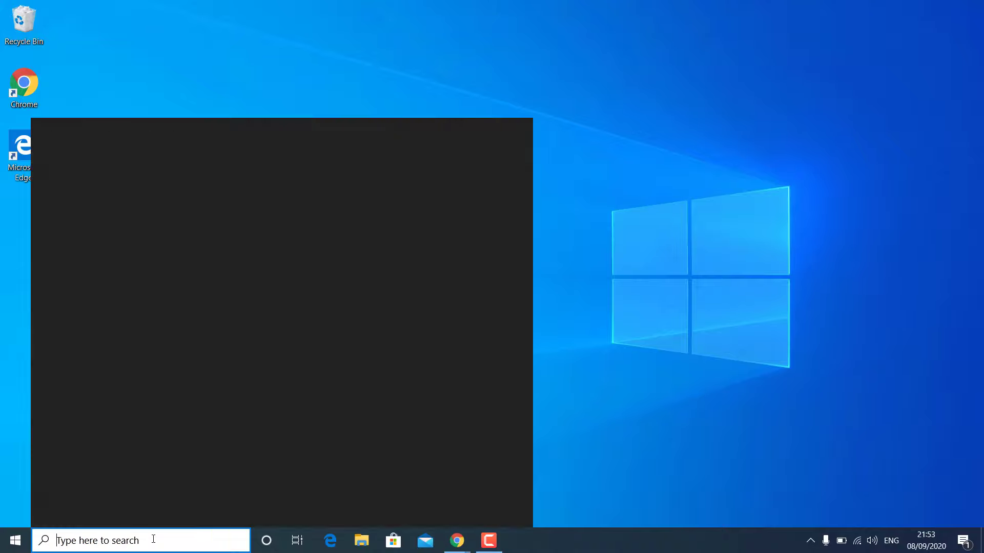
type("control")
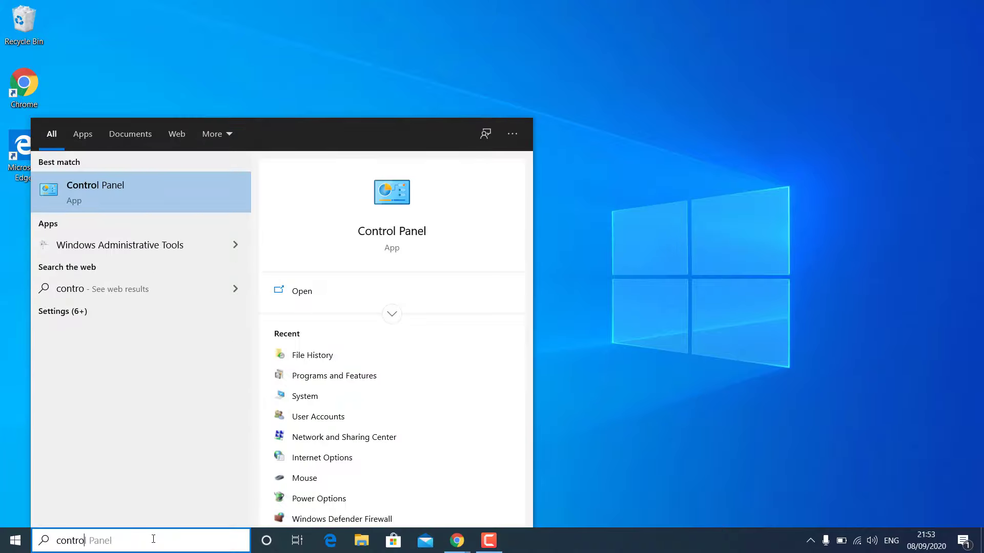
left_click(139, 191)
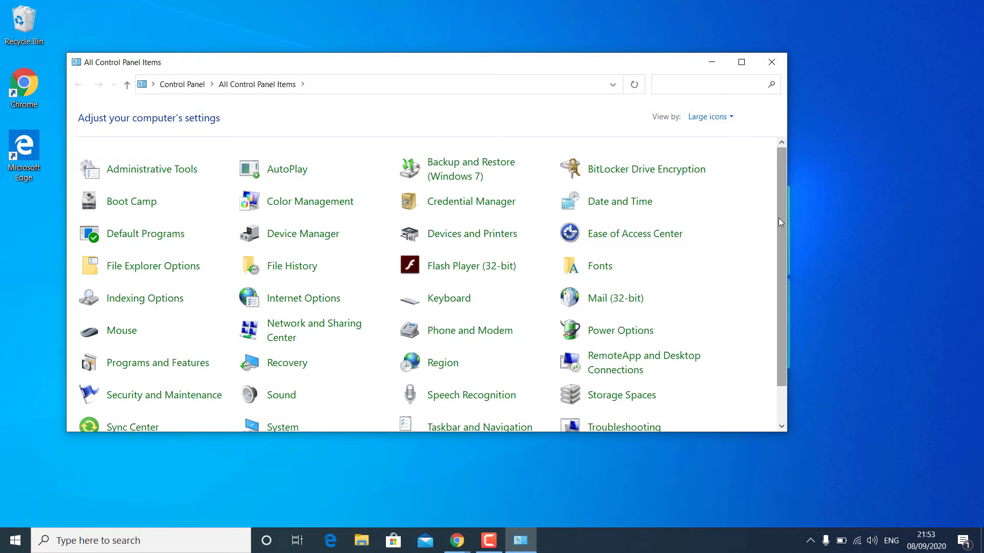
left_click_drag(779, 218, 785, 278)
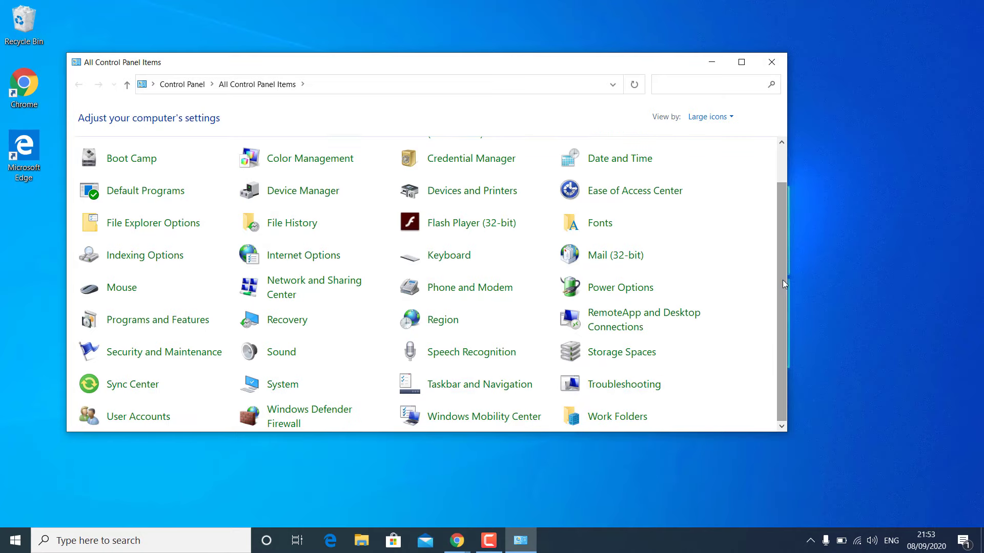
left_click(440, 320)
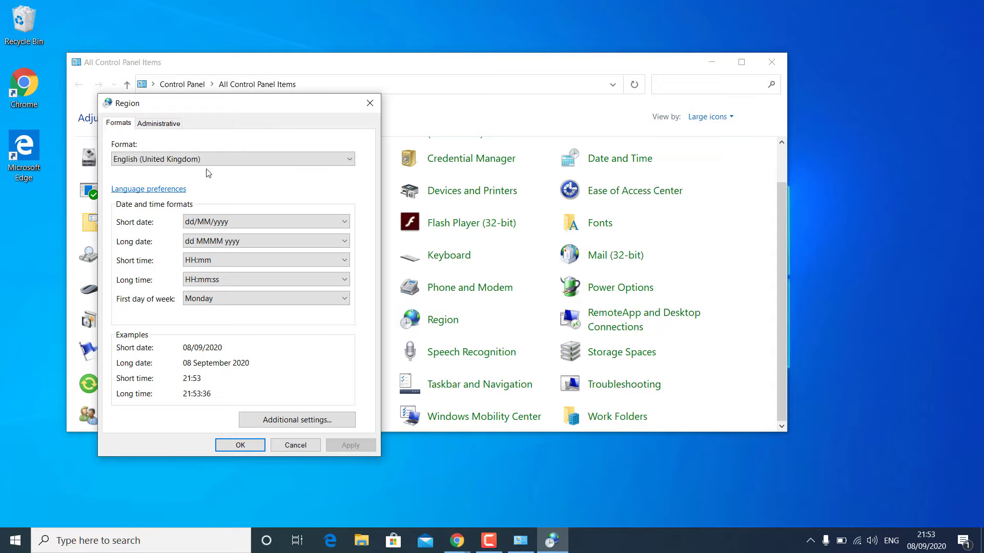
Step: Change the system locale for non-Unicode programs to English (India) without restarting, and close the Region dialog and Control Panel
left_click(169, 125)
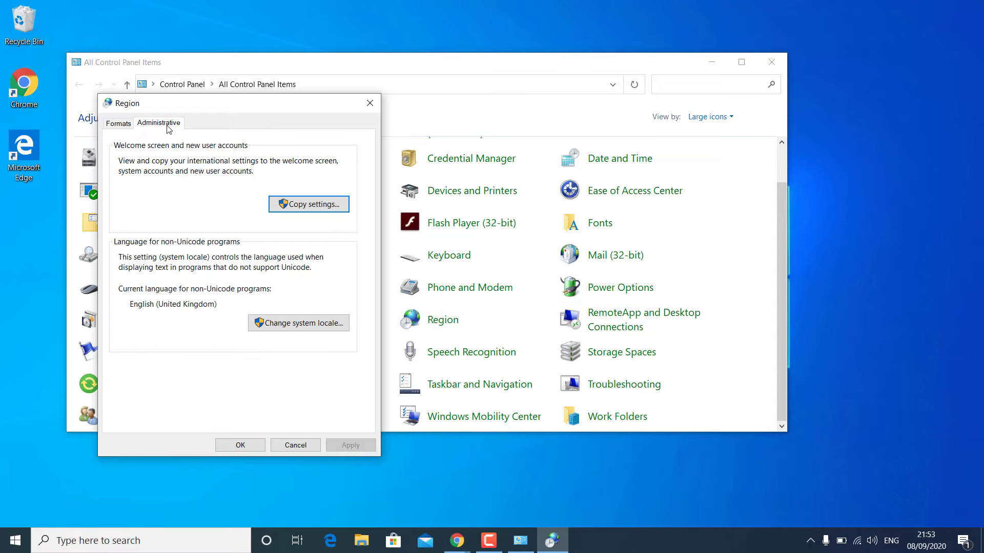
left_click(296, 327)
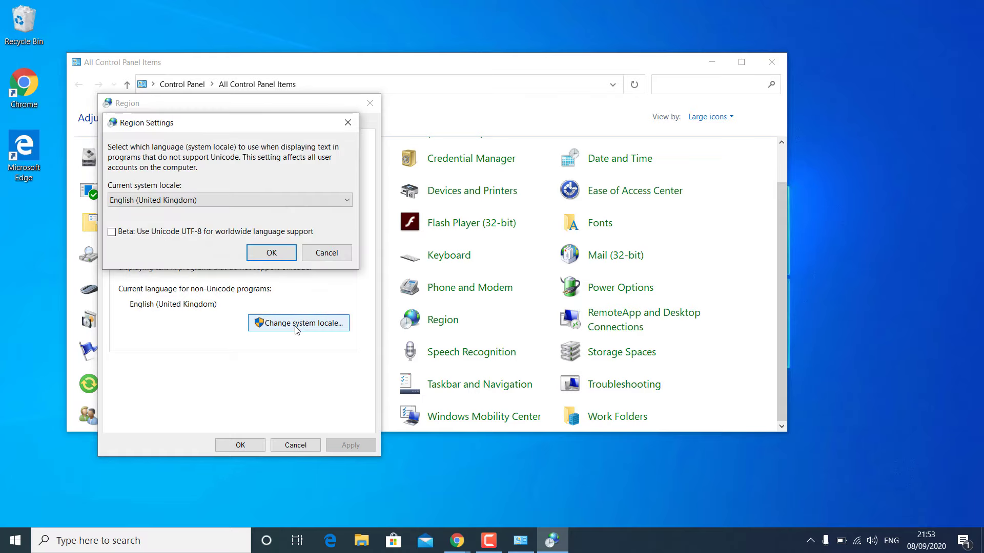
left_click(216, 200)
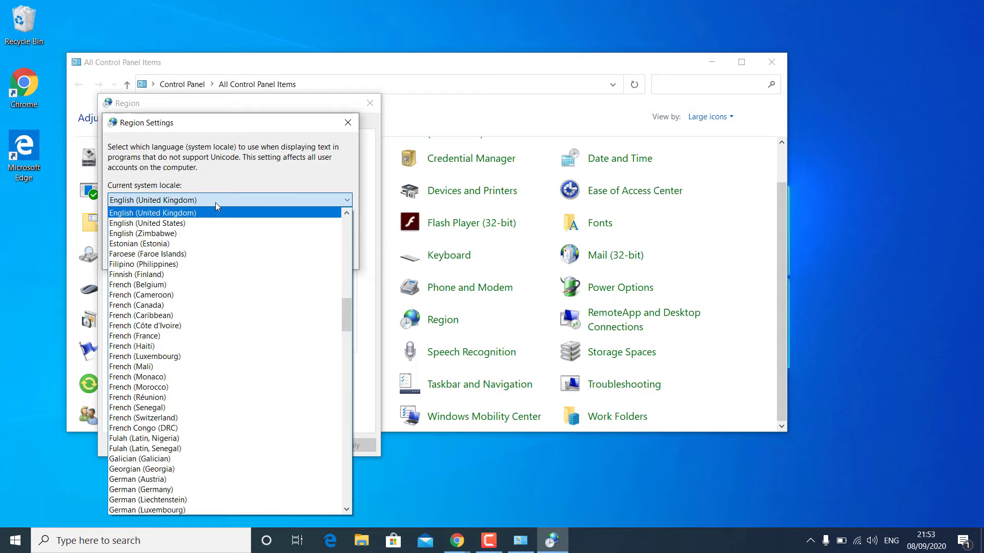
scroll(347, 293, "up", 5)
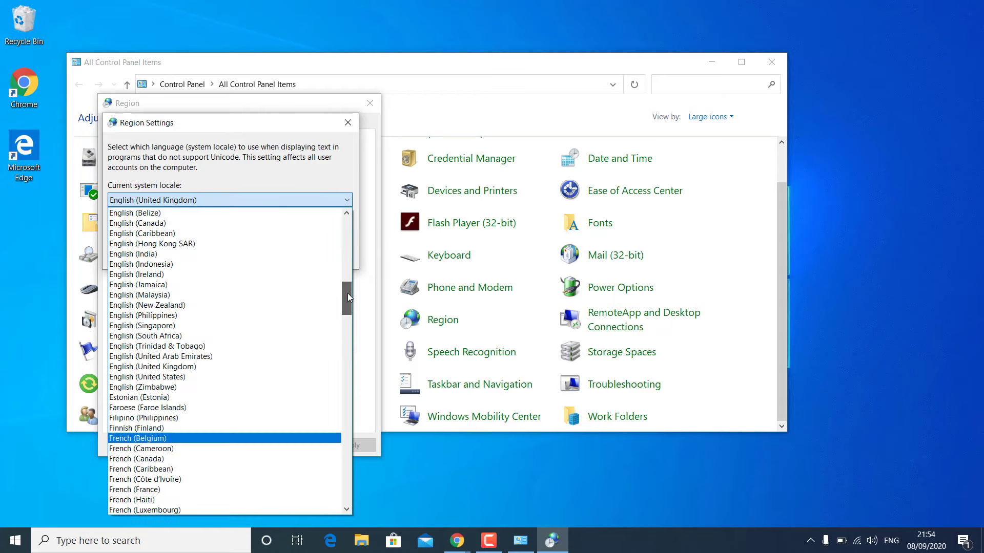
left_click(139, 256)
left_click(275, 259)
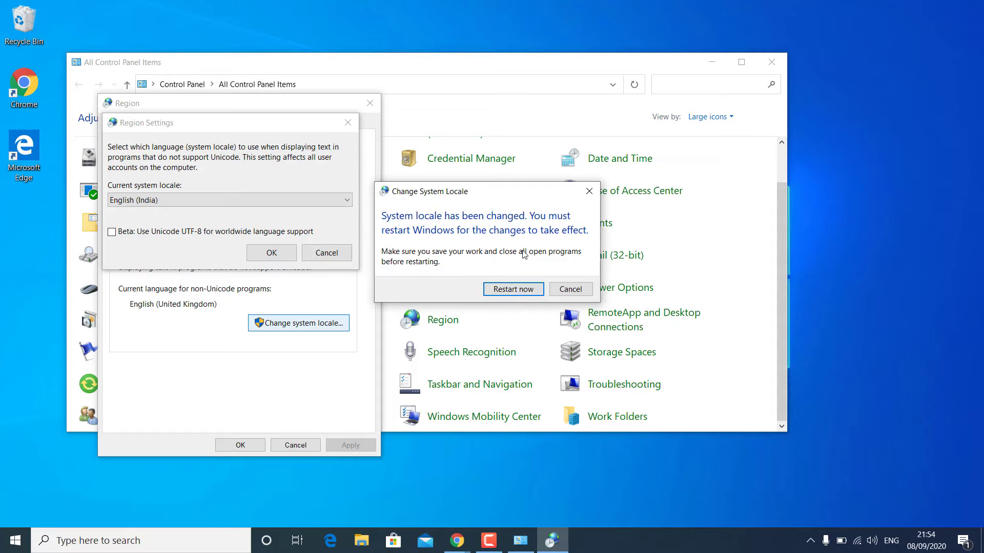
left_click(572, 291)
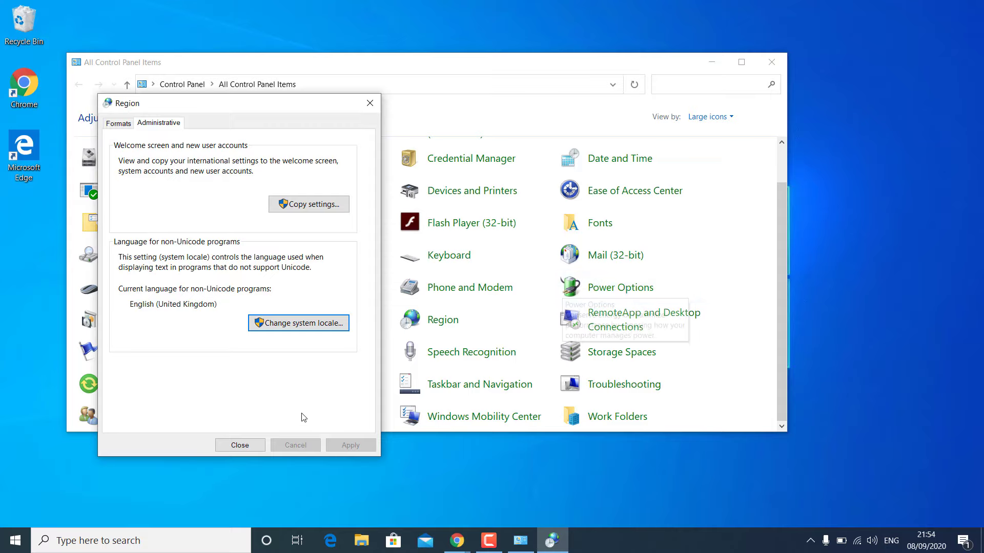
left_click(241, 445)
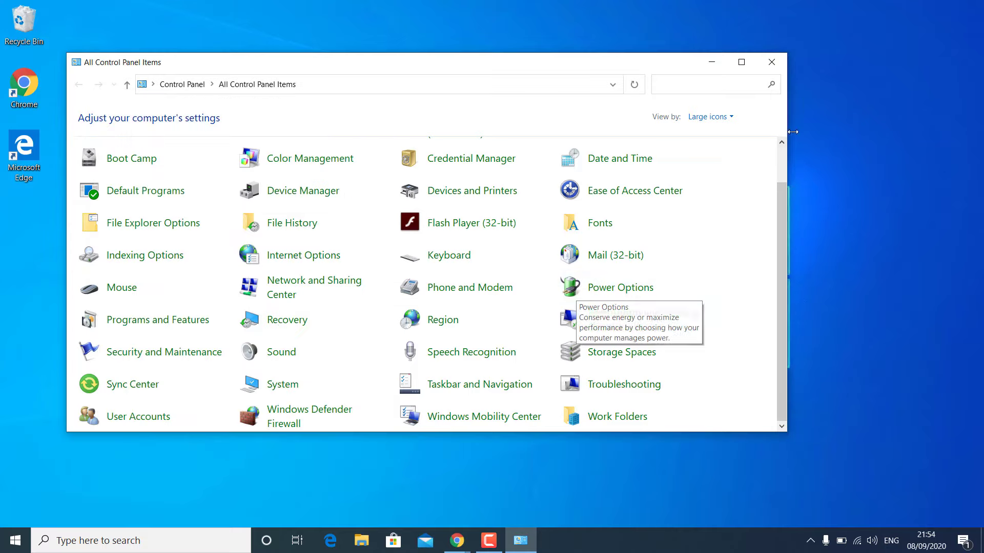
left_click(770, 62)
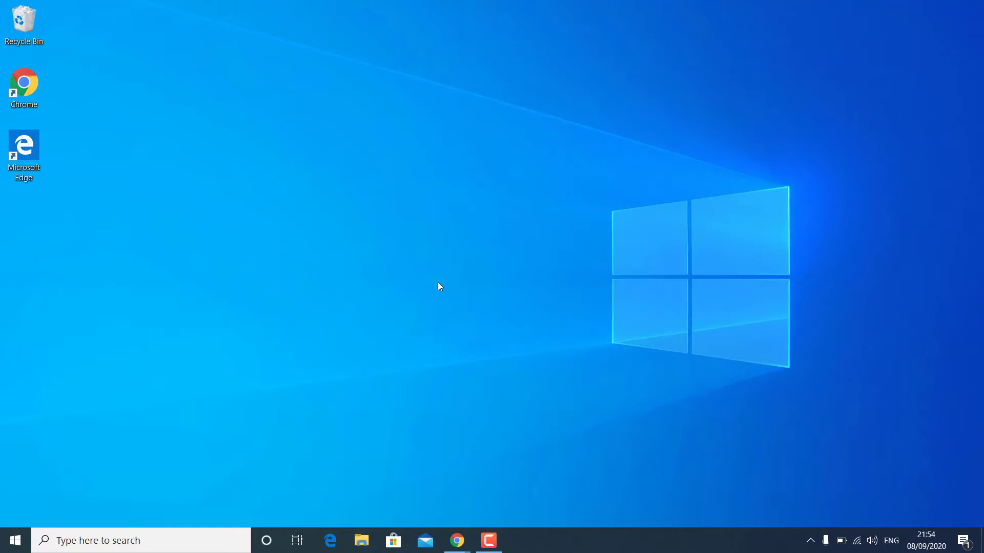
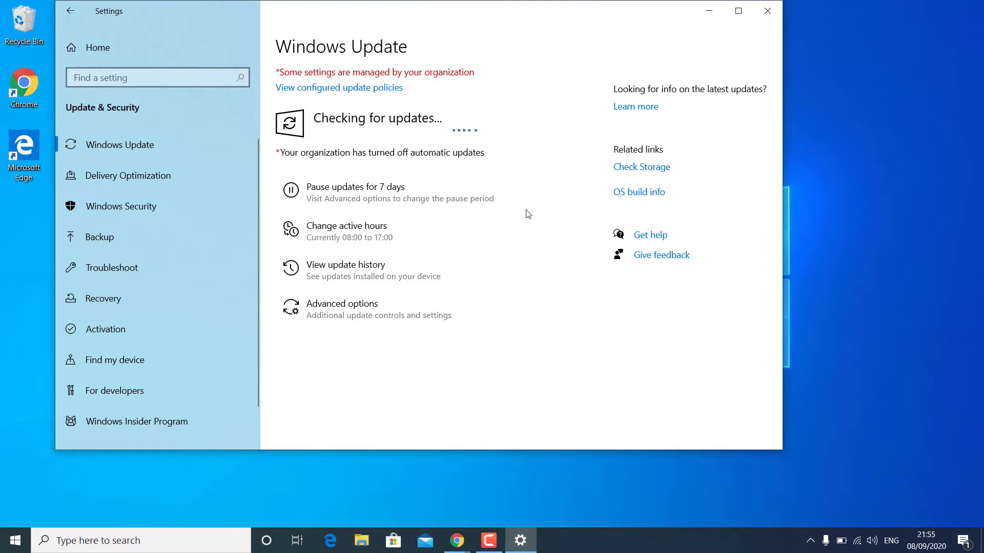
Step: Close the Windows Update settings window
left_click(761, 21)
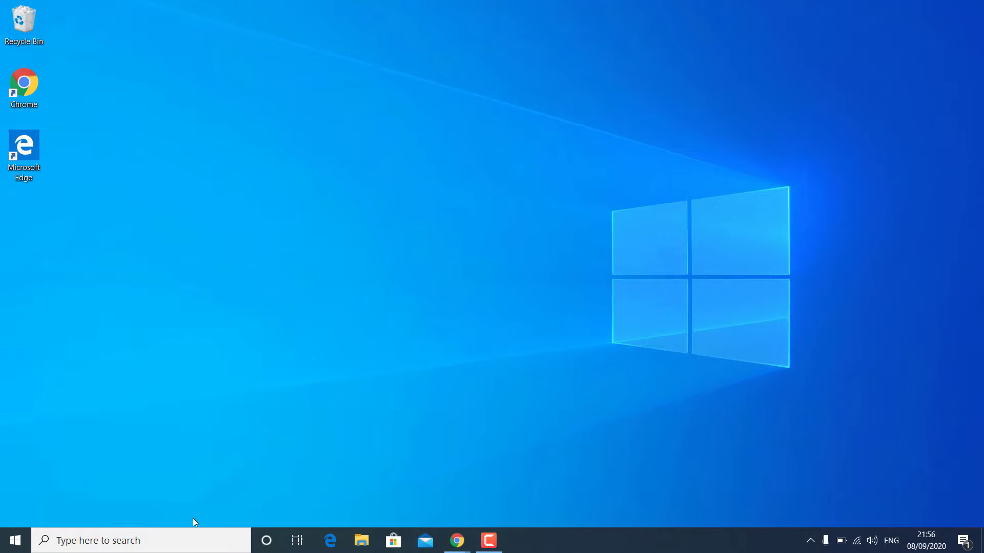
Step: Search for Control Panel, open it, and show the installed updates list from Programs and Features
left_click(176, 537)
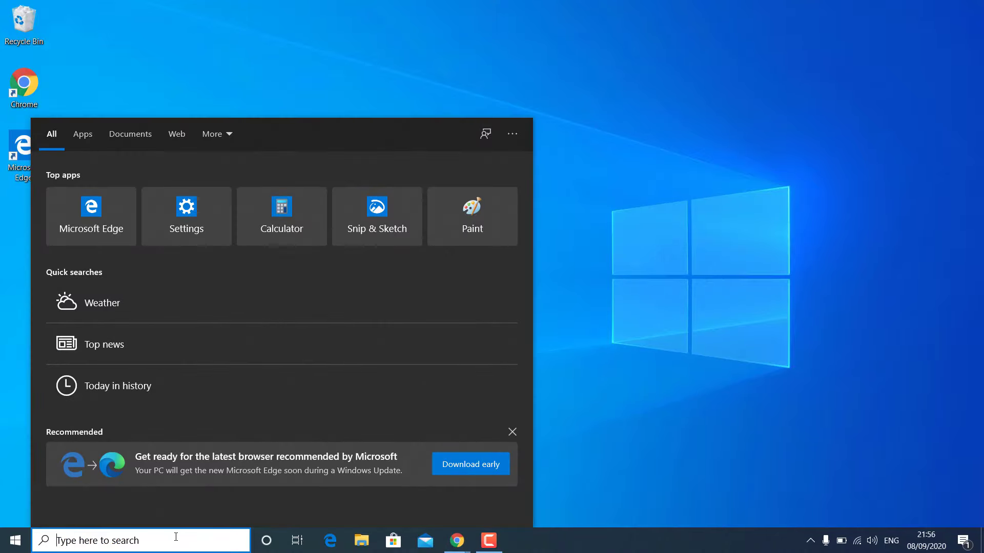
type("cont")
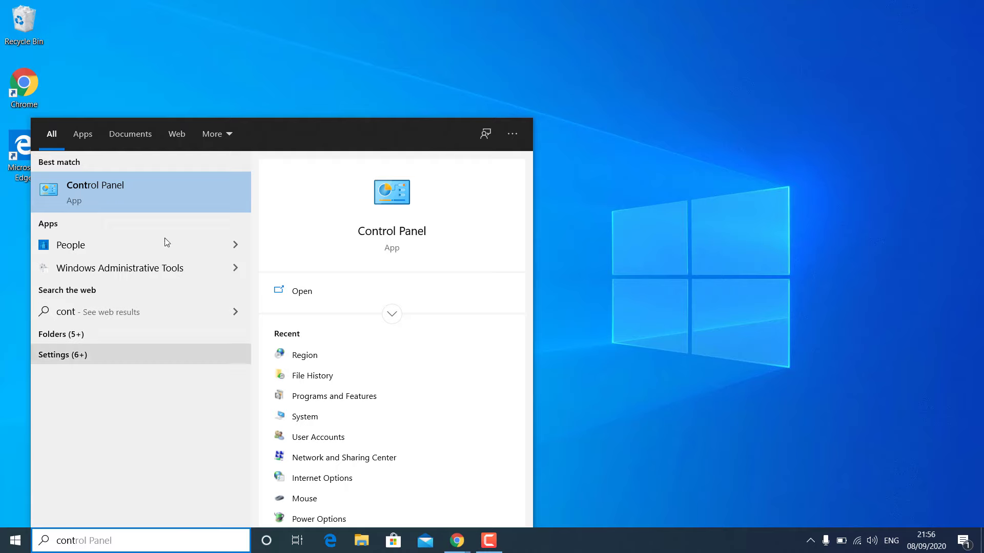
left_click(164, 179)
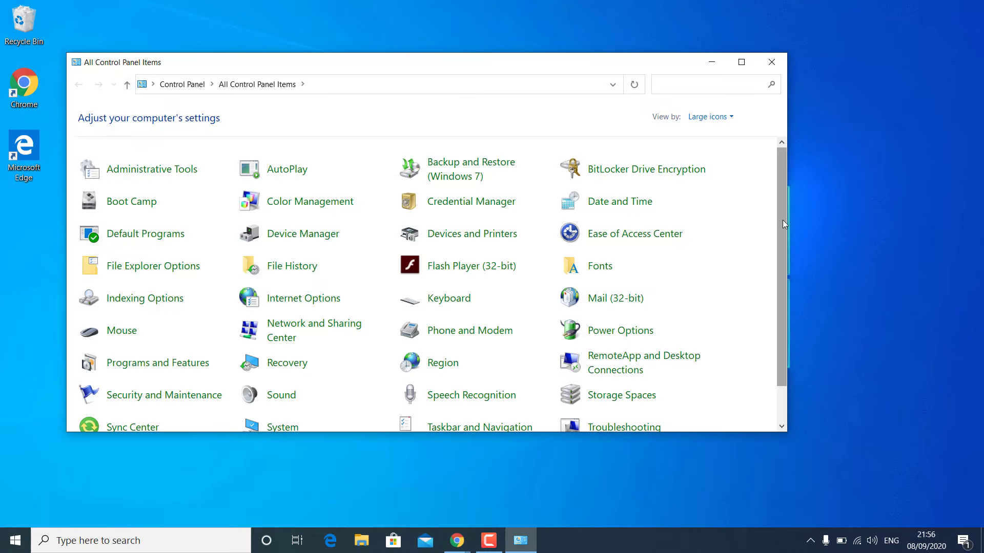
left_click_drag(783, 220, 781, 320)
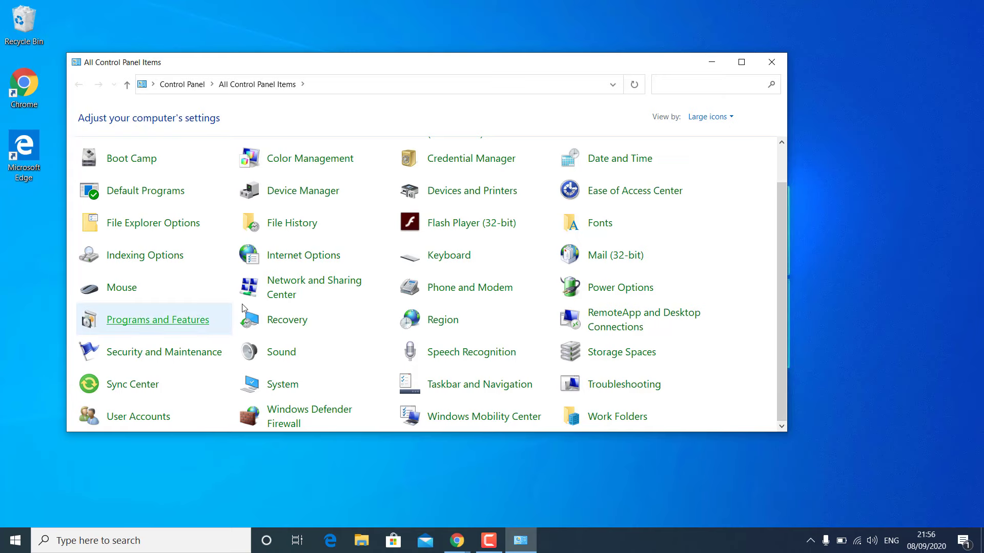
left_click(198, 321)
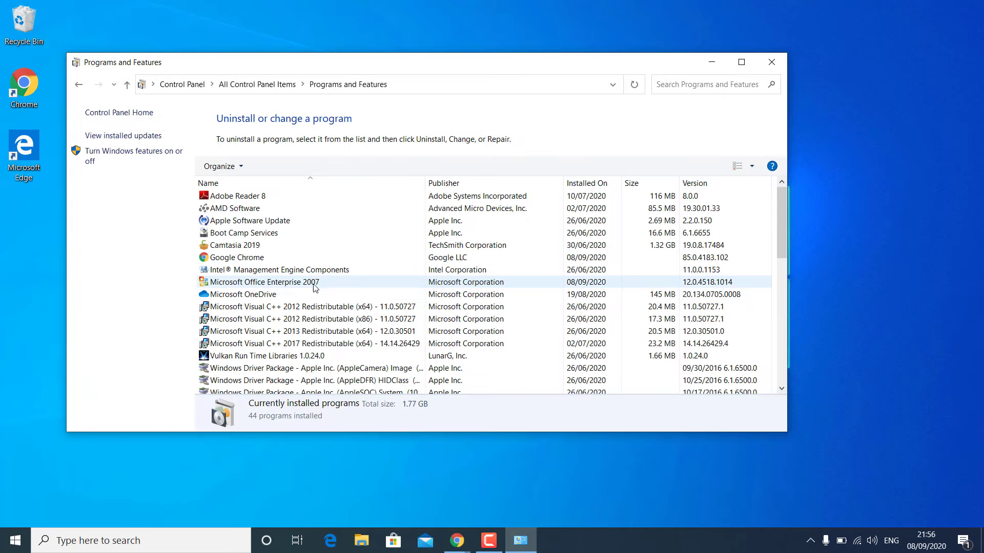
left_click(137, 137)
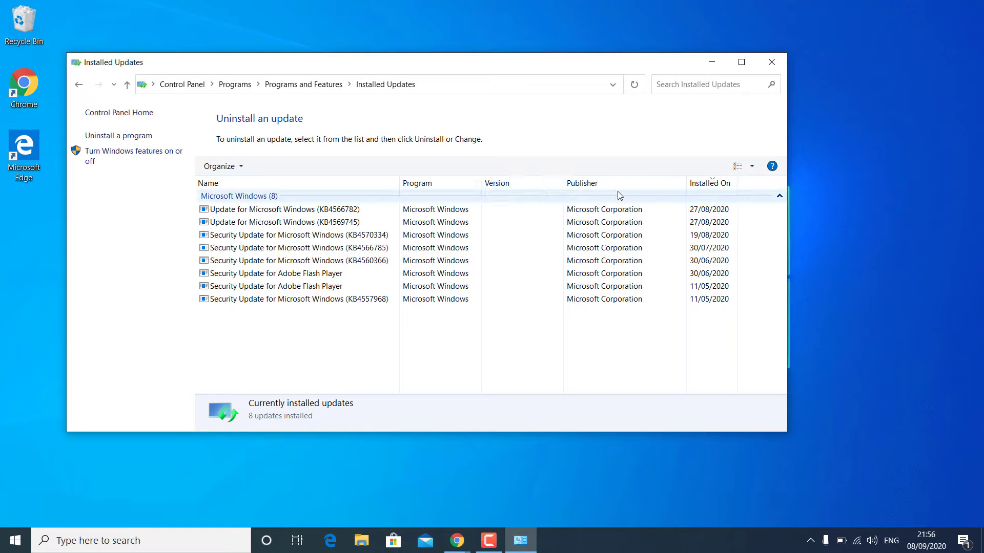
Step: Uninstall the Update for Microsoft Windows (KB4566782) from the installed updates and close the window
left_click(704, 190)
left_click(705, 191)
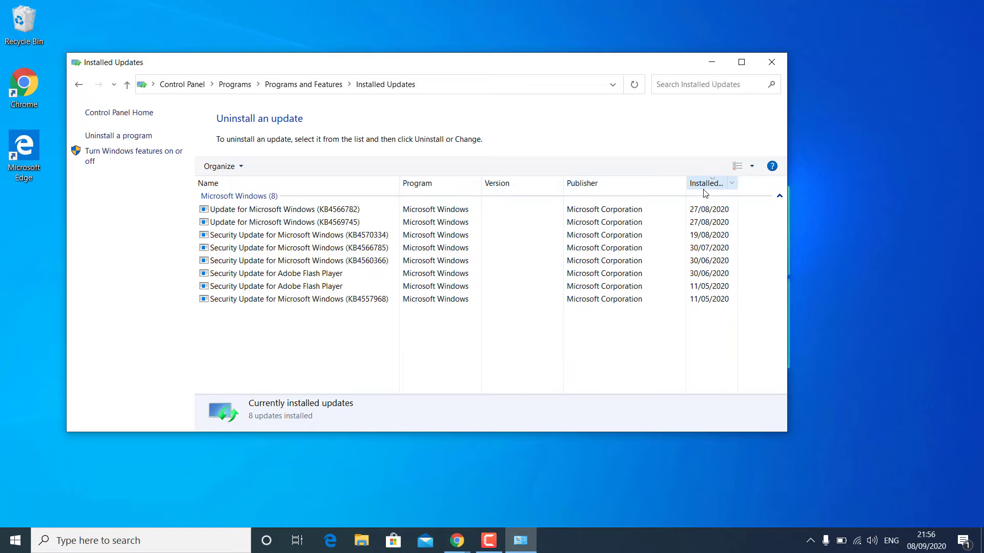
left_click(324, 212)
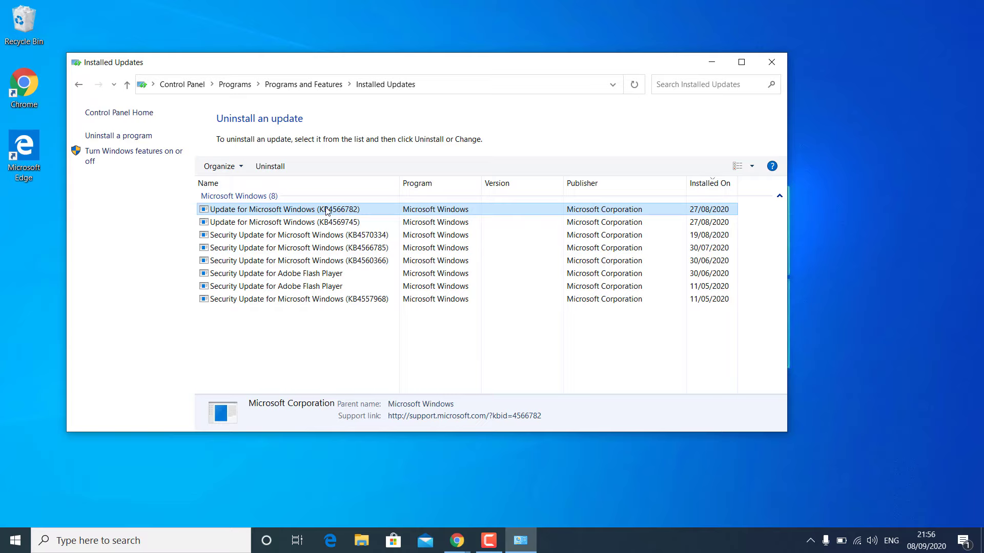
double_click(327, 212)
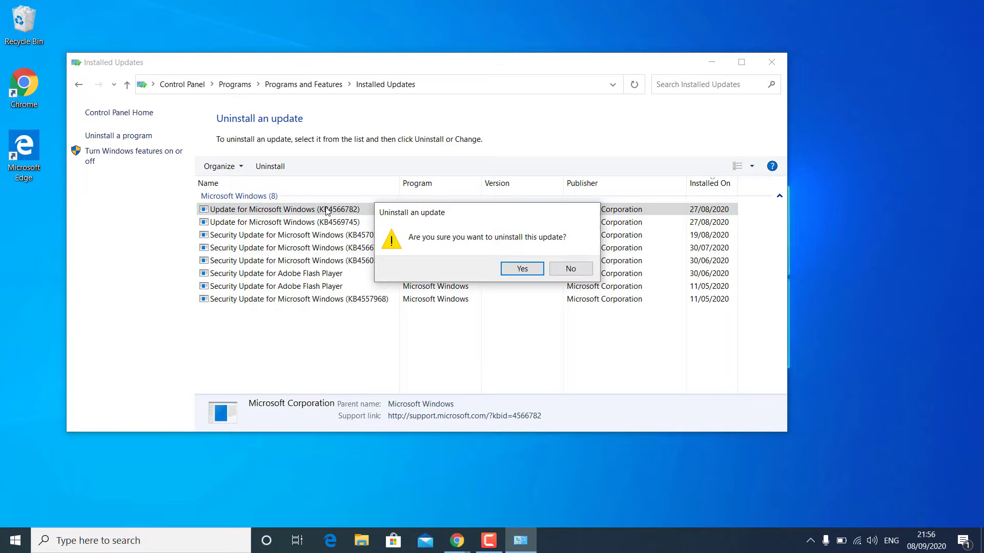
left_click(513, 270)
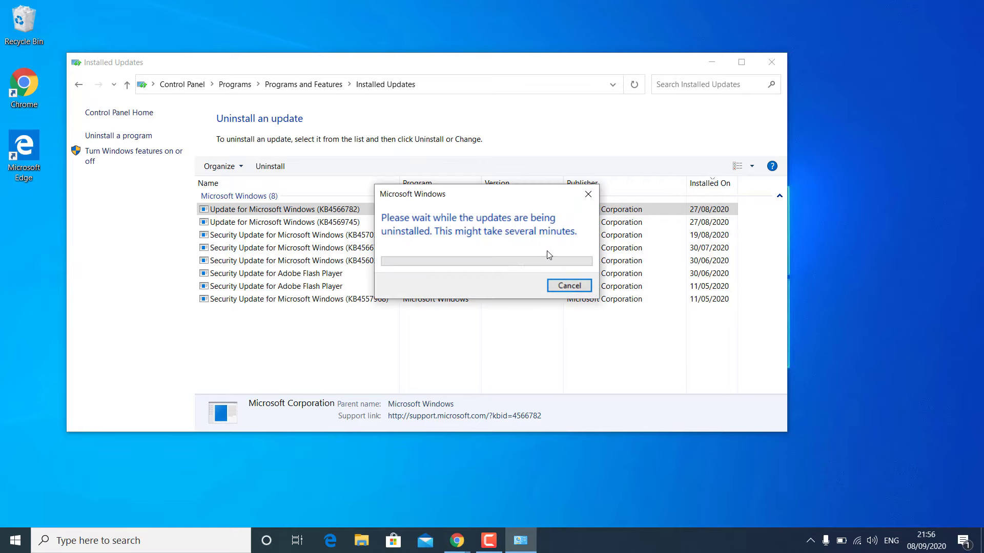
left_click(772, 62)
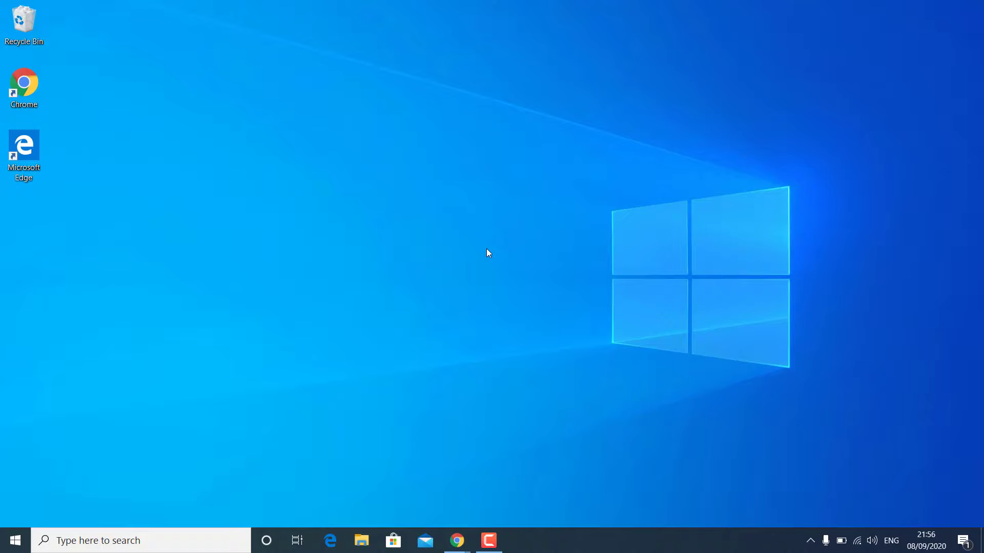
Step: Search for cmd and run Command Prompt as administrator
left_click(144, 540)
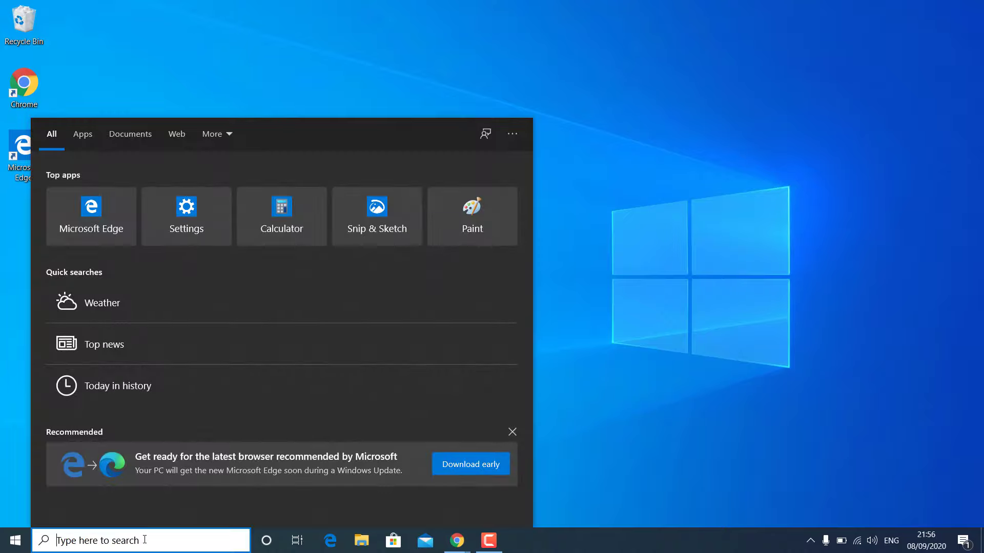
type("cmd")
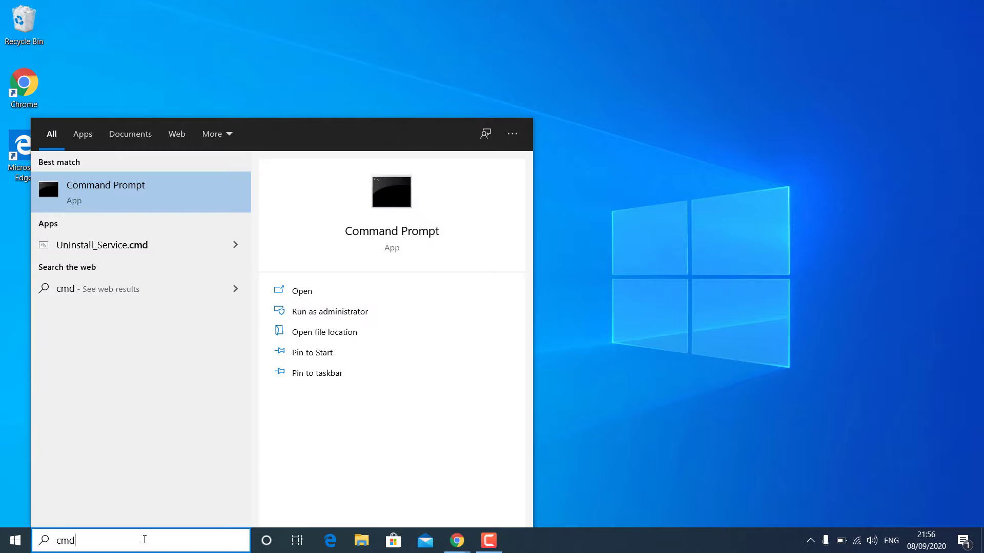
right_click(181, 204)
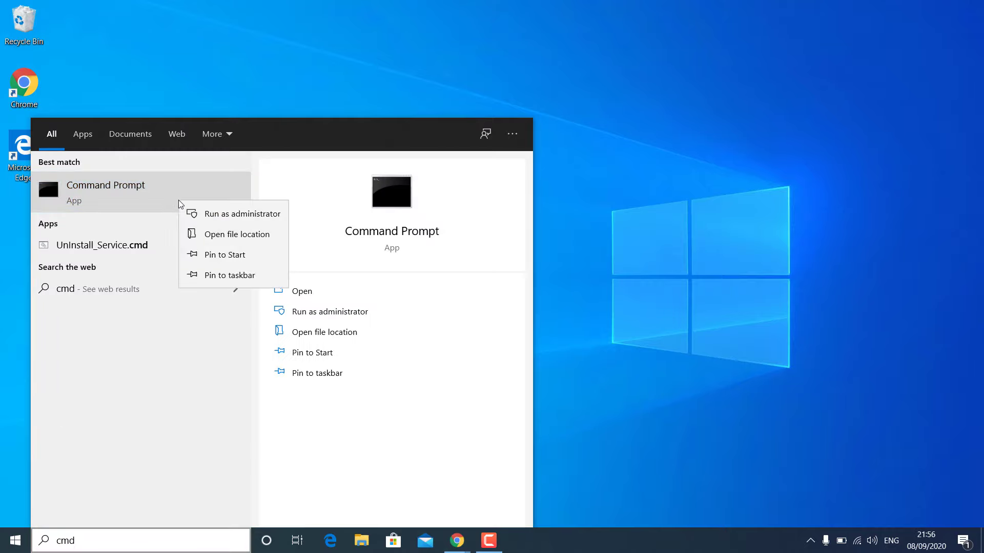
left_click(216, 215)
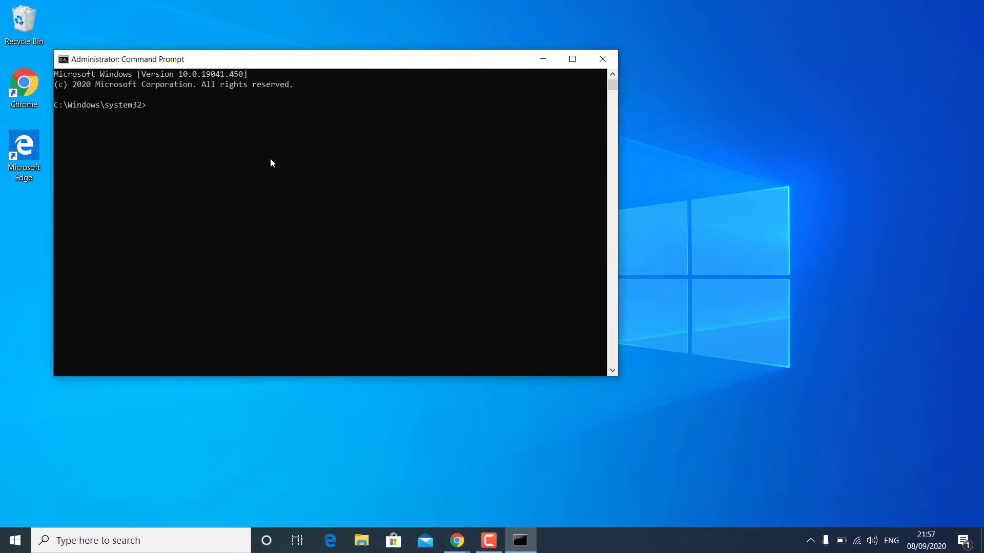
Step: Run the system file scan with sfc /scannow and close Command Prompt
type("sfc /")
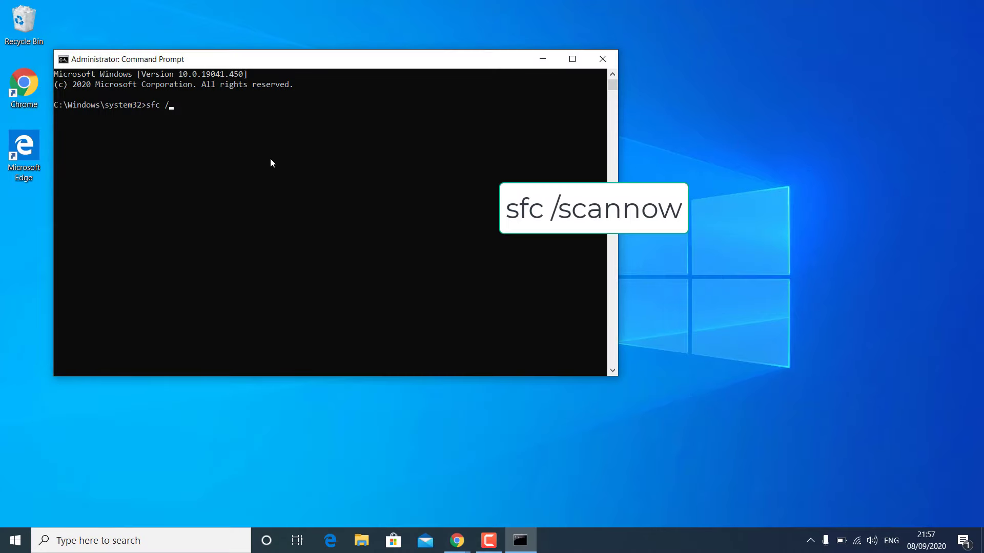
type("scannow")
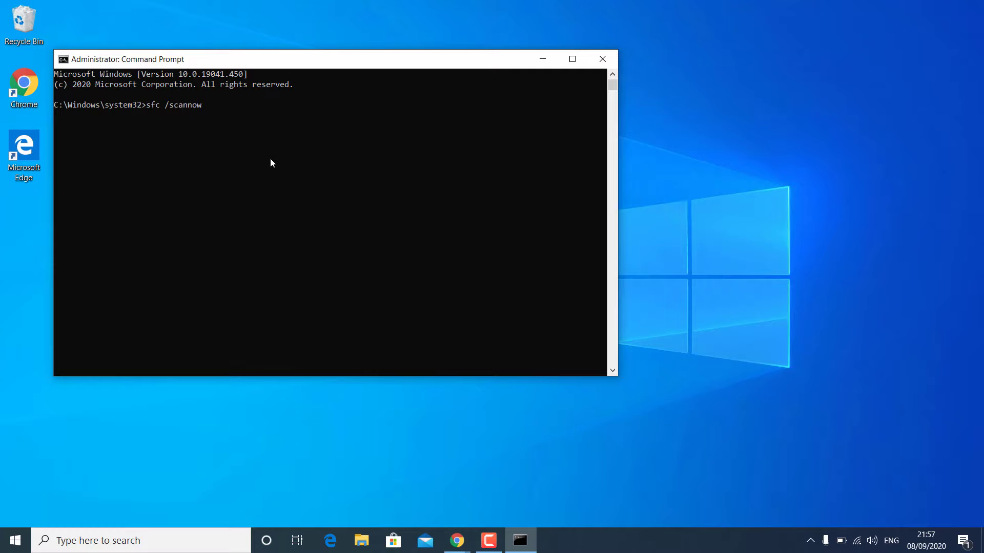
key("Return")
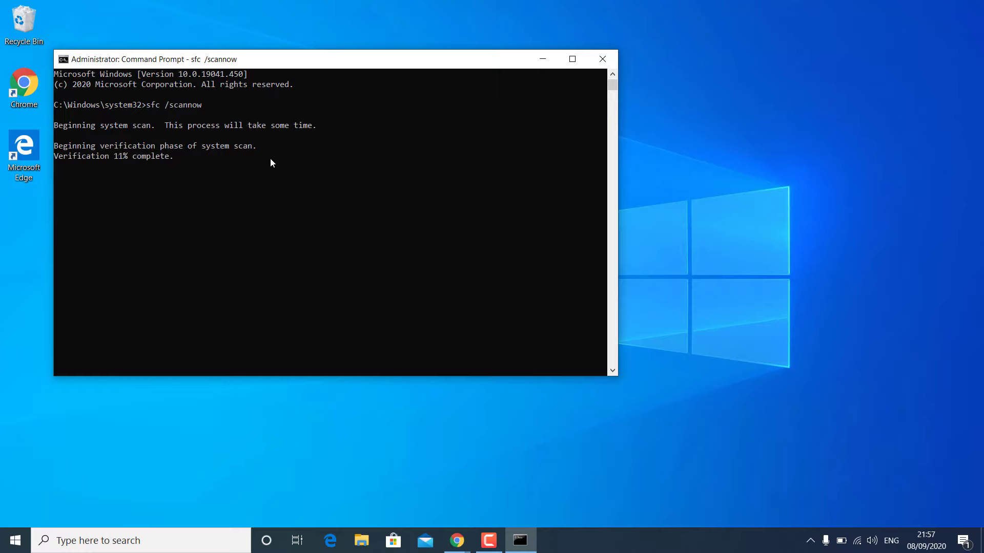
left_click(611, 62)
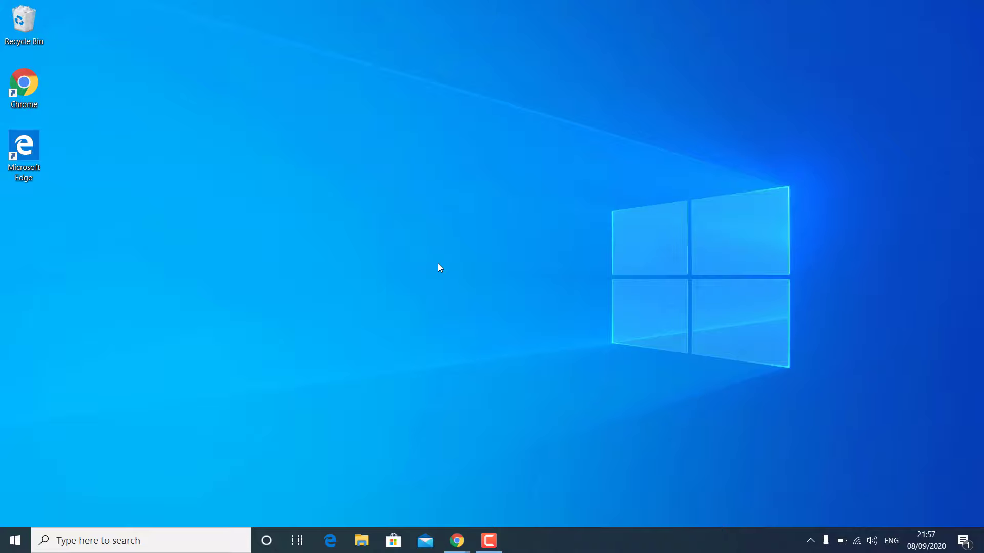
Step: Launch PhotoScape X from the installed apps to test that it opens, and close it
left_click(15, 541)
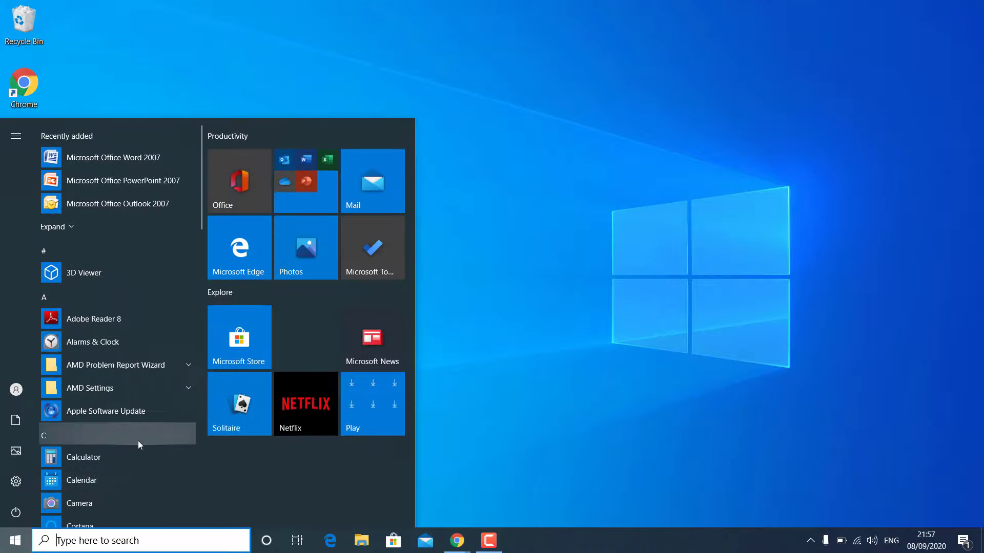
scroll(138, 444, "down", 2)
scroll(138, 444, "down", 10)
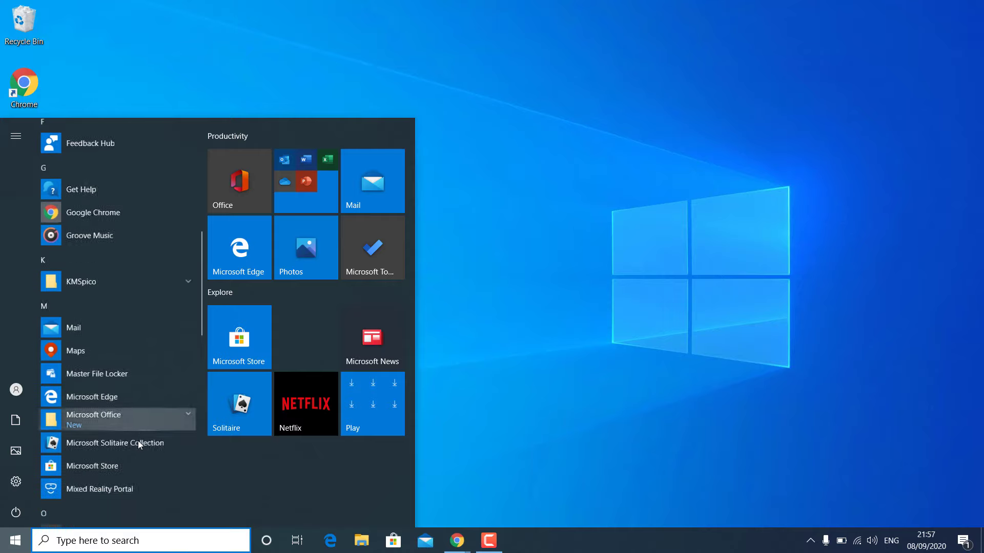
scroll(137, 441, "down", 5)
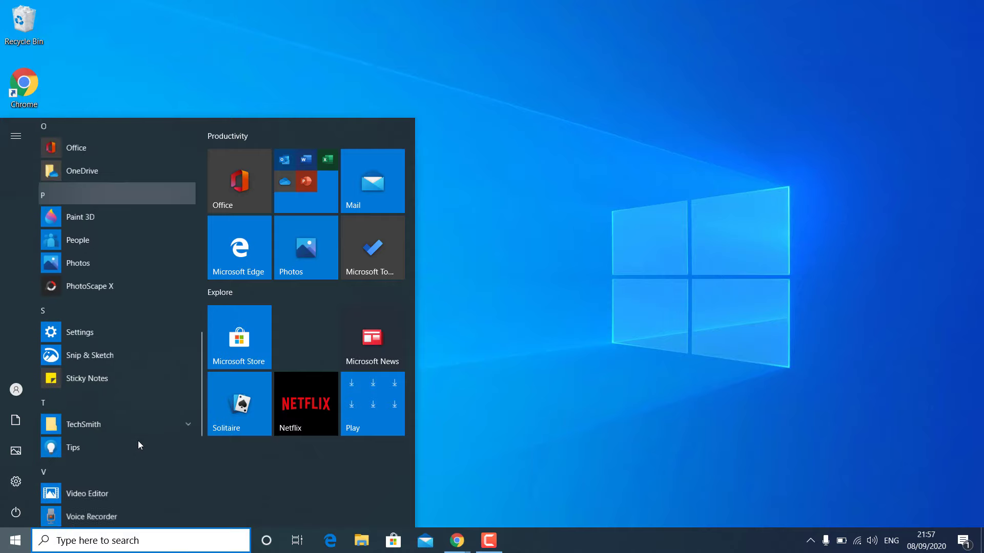
left_click(119, 286)
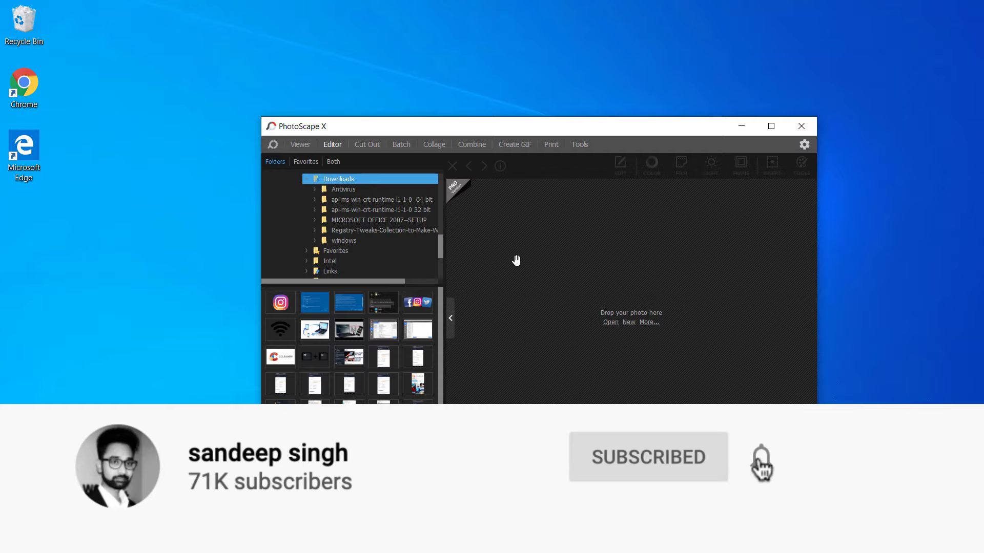
left_click(805, 124)
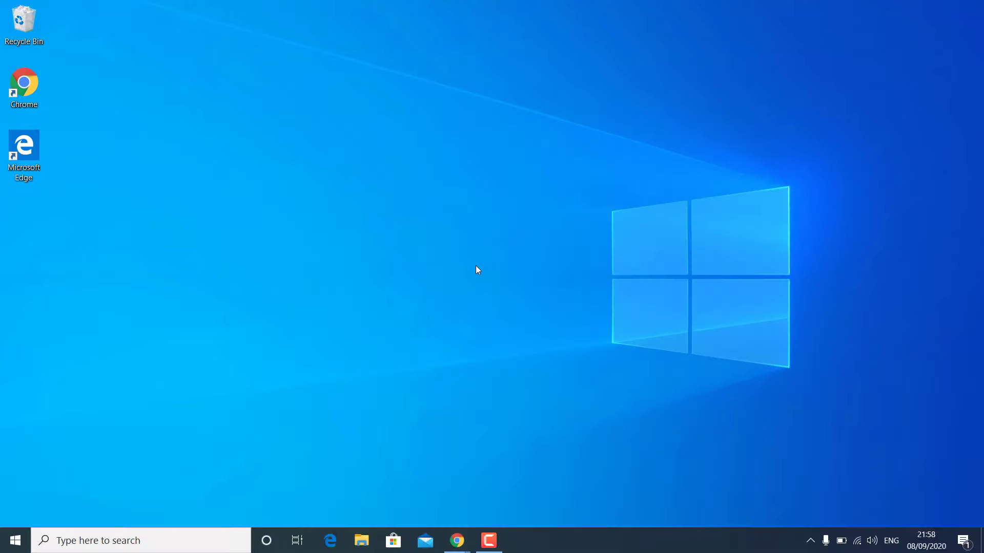